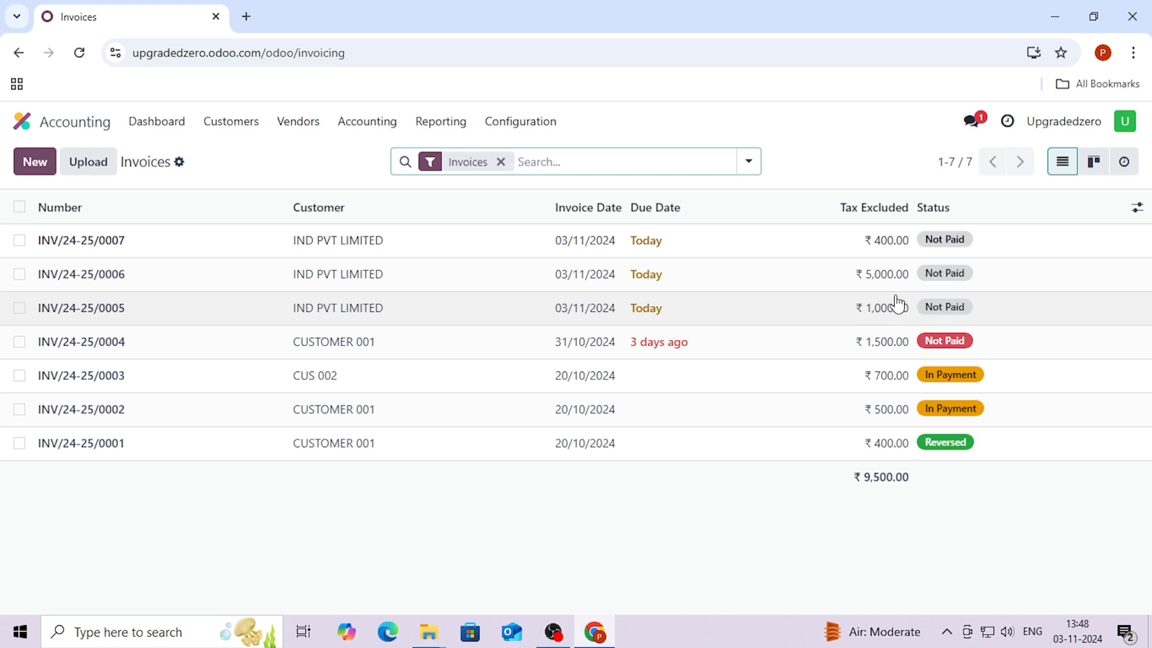
Step: Reverse customer invoice INV/24-25/0005 in full with a credit note giving the reason RETURN, and confirm the credit note
click(217, 123)
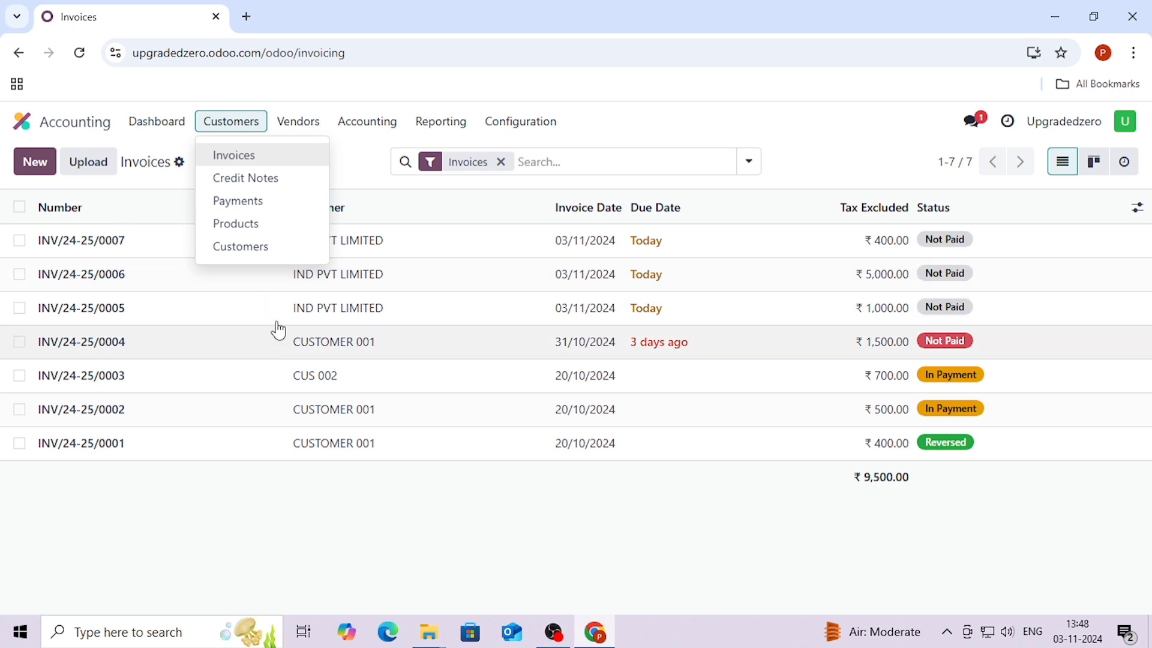
click(259, 317)
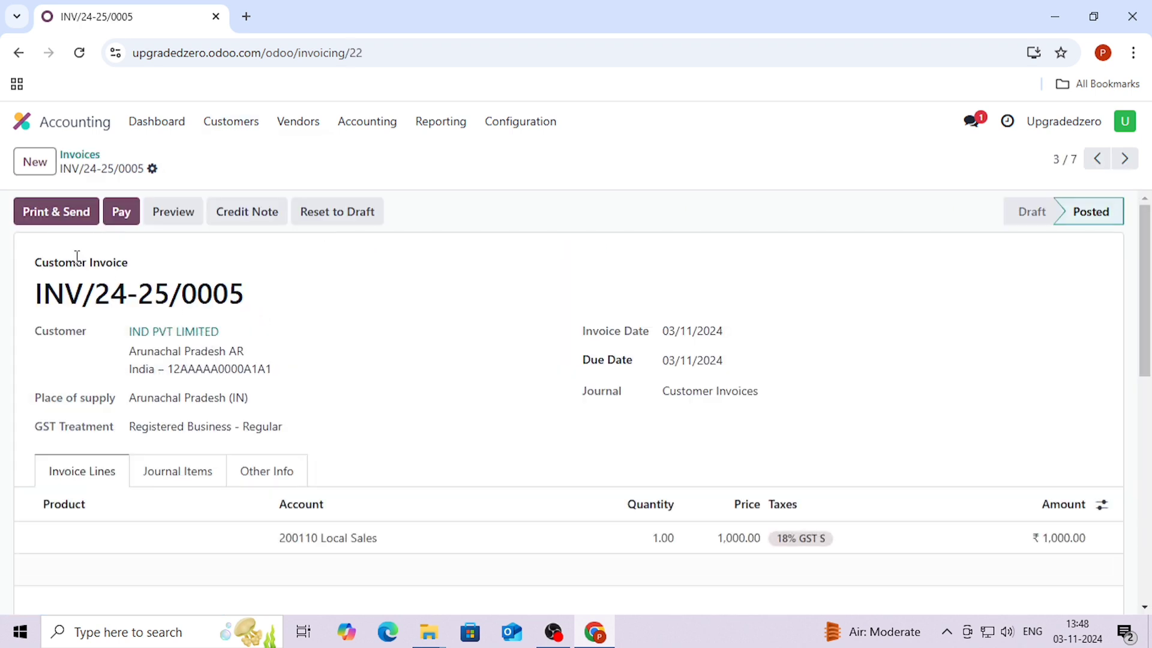
click(248, 216)
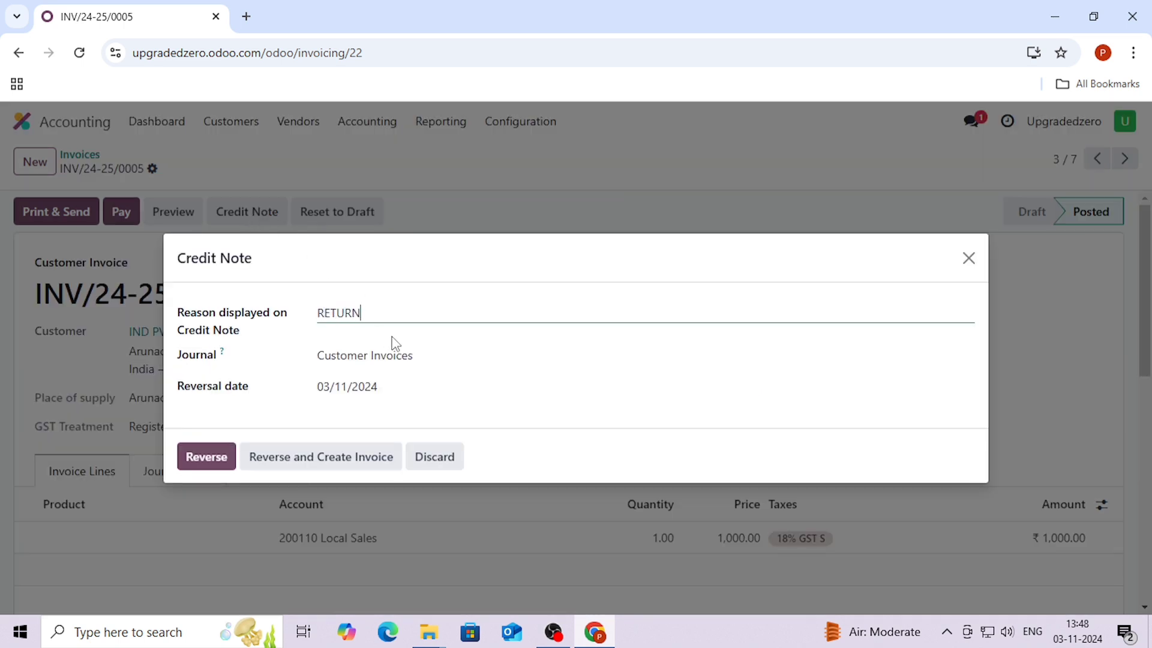
key(Tab)
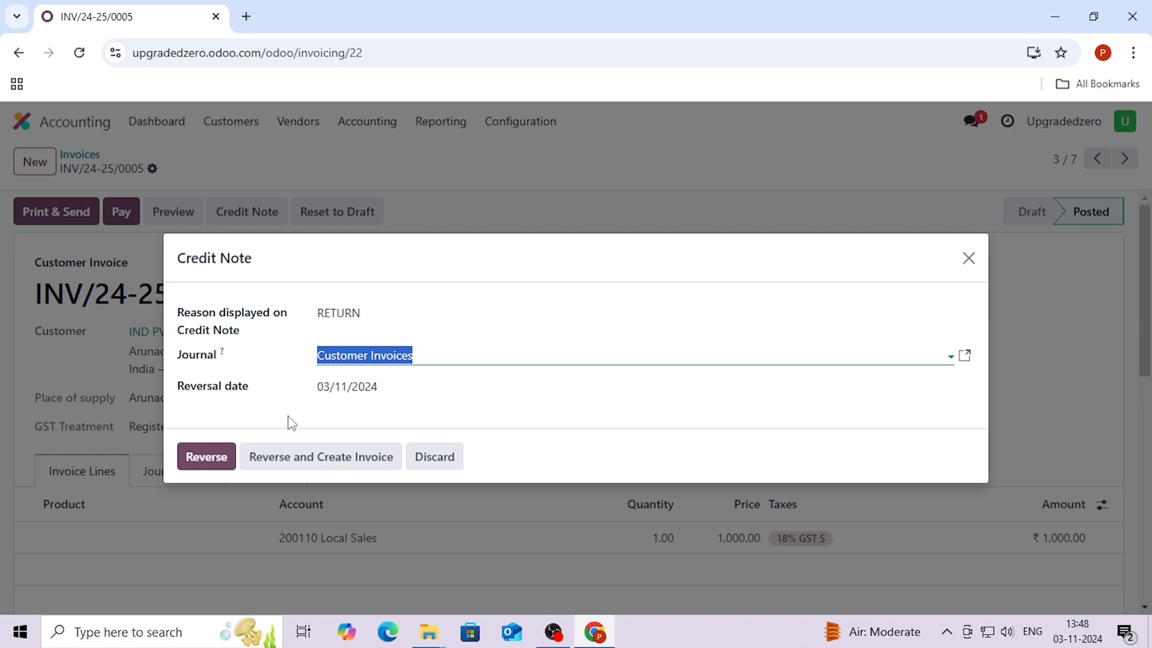
click(198, 460)
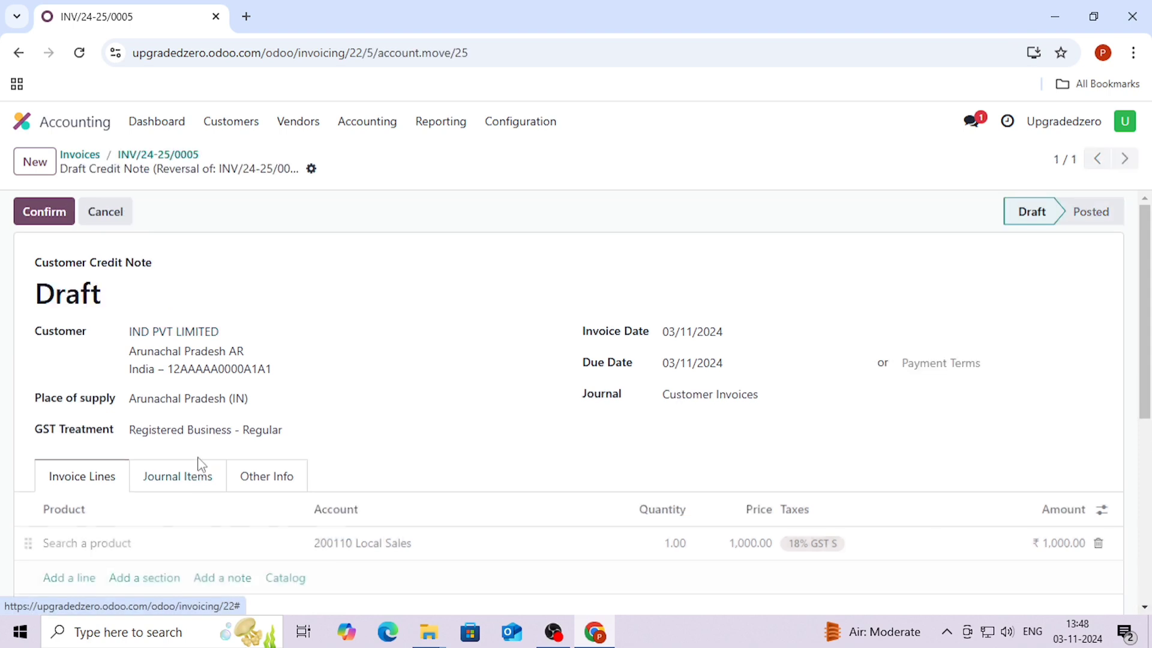
click(44, 212)
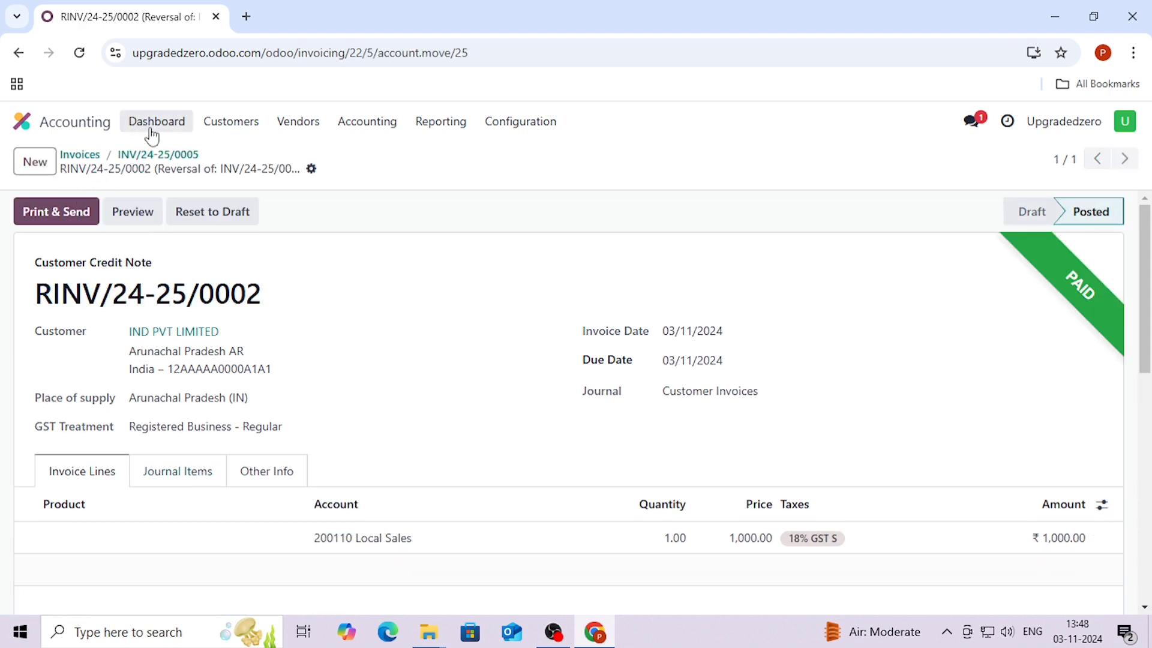
Step: Reopen invoice INV/24-25/0005 from the customer invoices list and view the credit note linked in its payment details
click(231, 124)
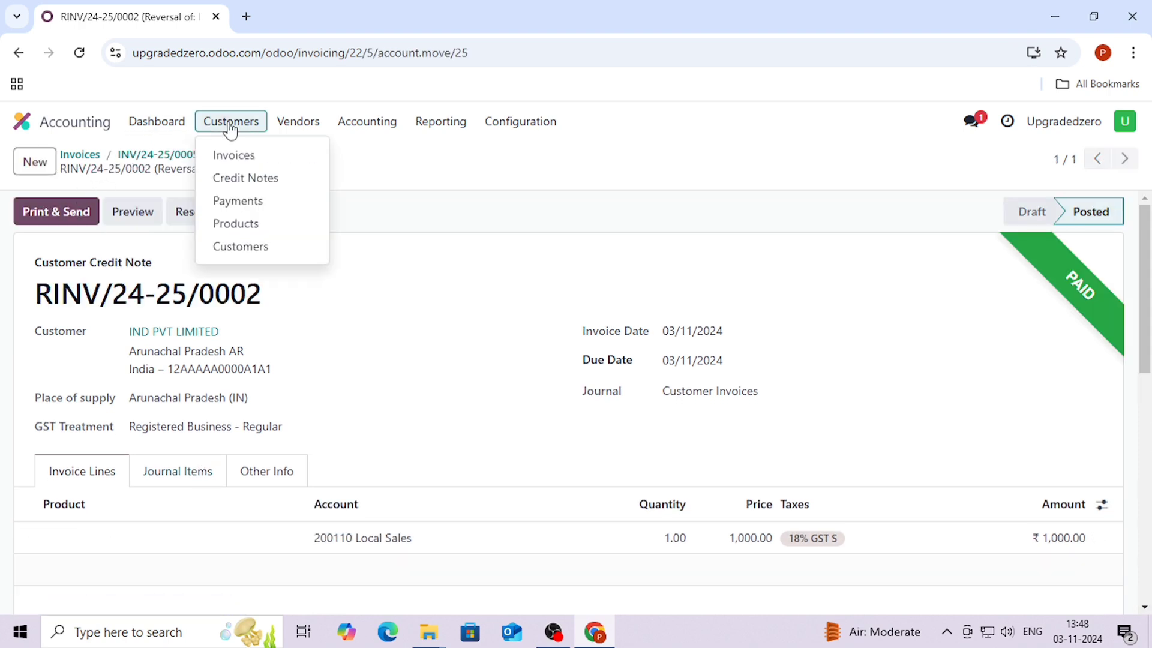
click(242, 158)
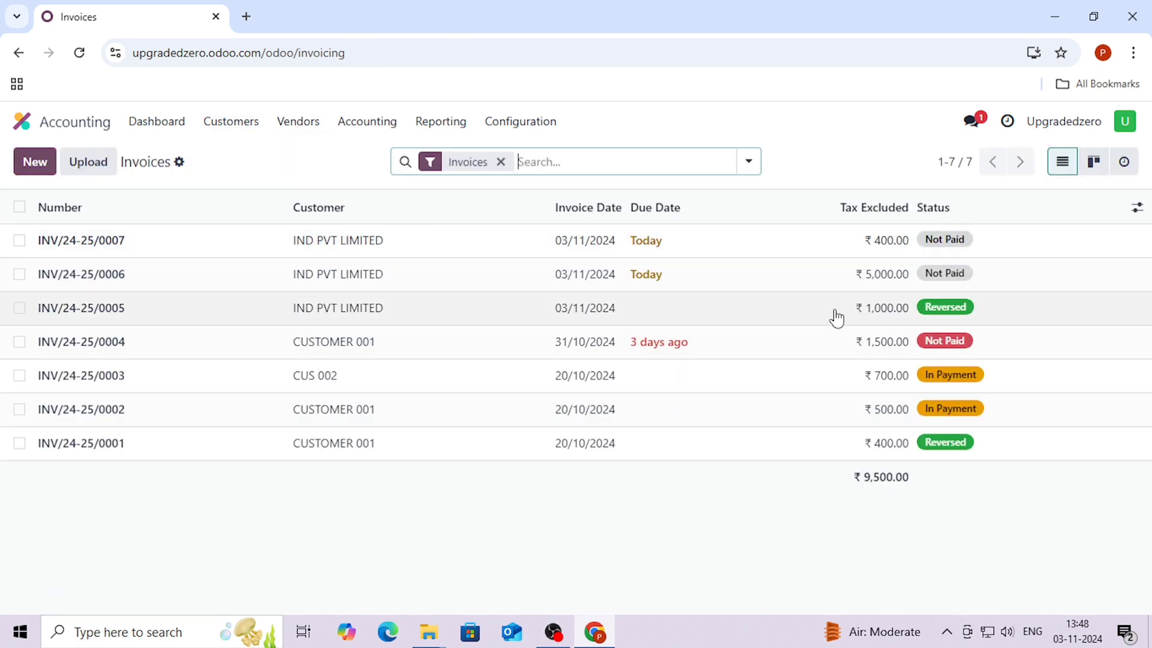
click(88, 310)
scroll(720, 414, down, 5)
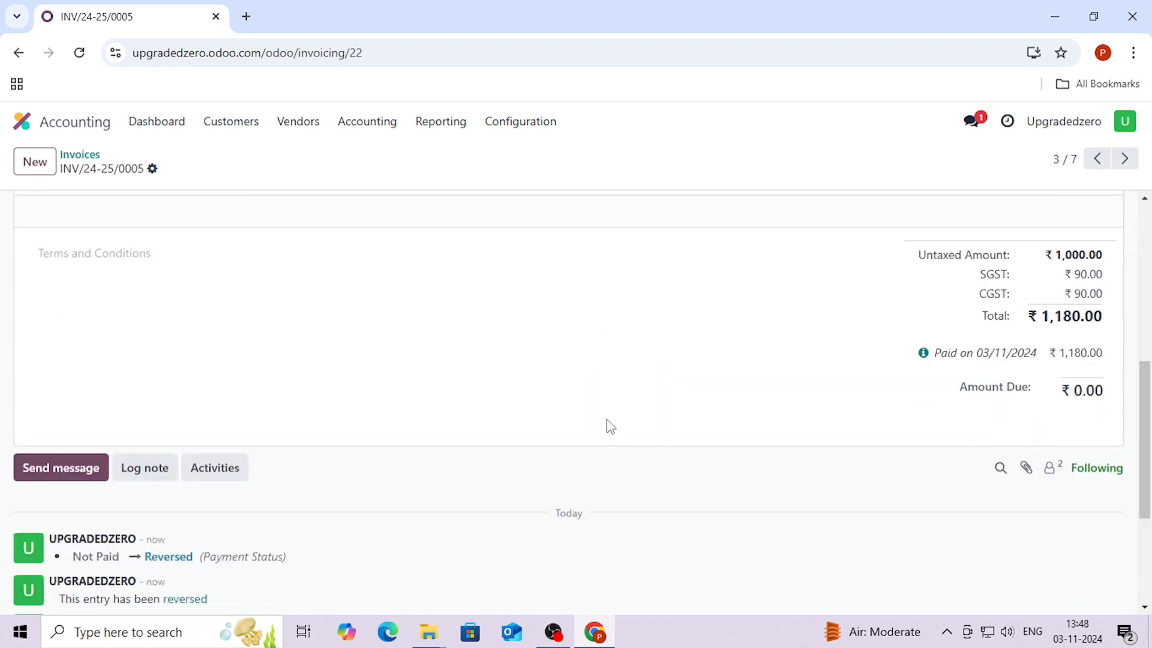
click(928, 357)
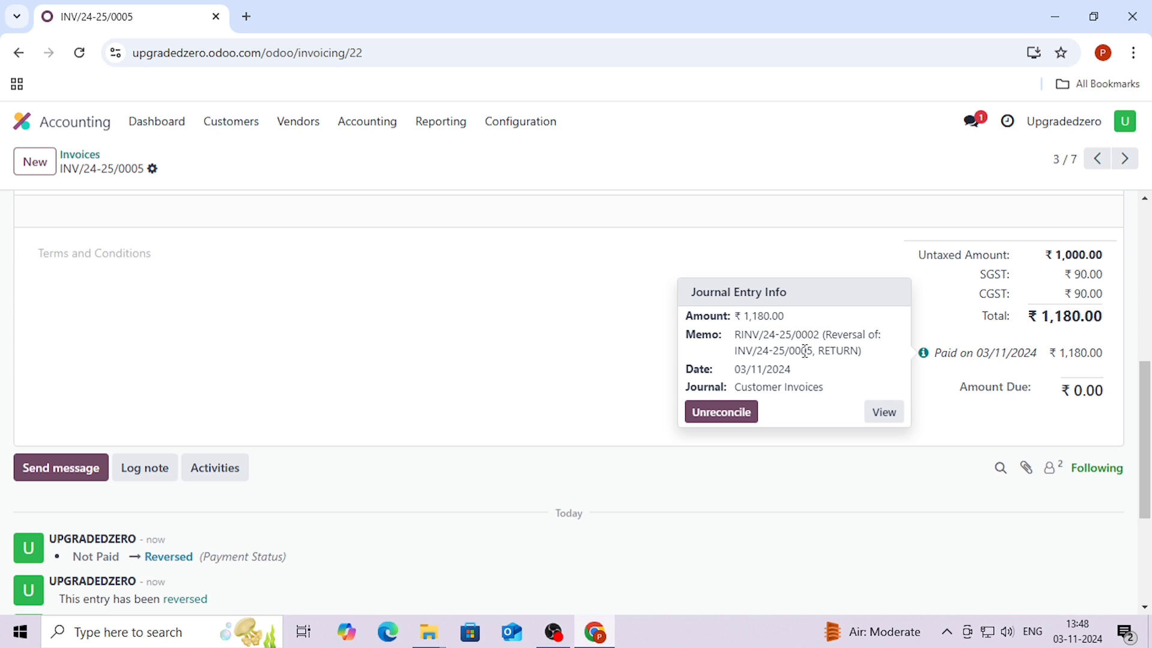
click(884, 414)
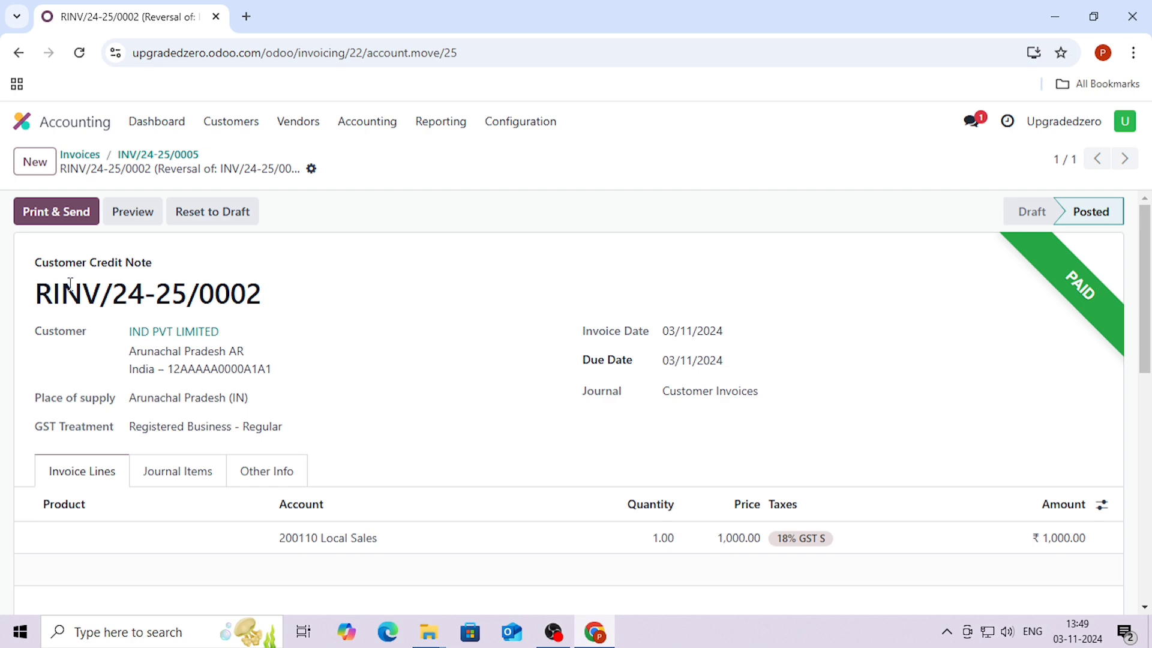
Step: Review the credit note's totals and open the original invoice linked in its payment details
drag(70, 283, 89, 285)
scroll(353, 311, down, 7)
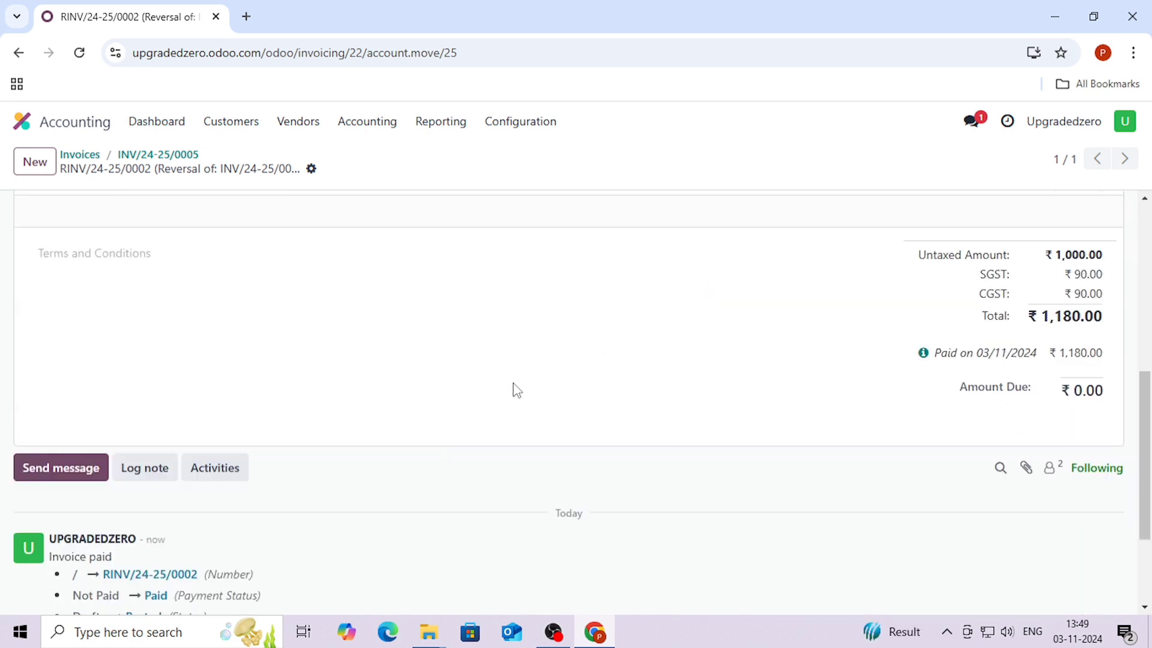
scroll(928, 366, up, 1)
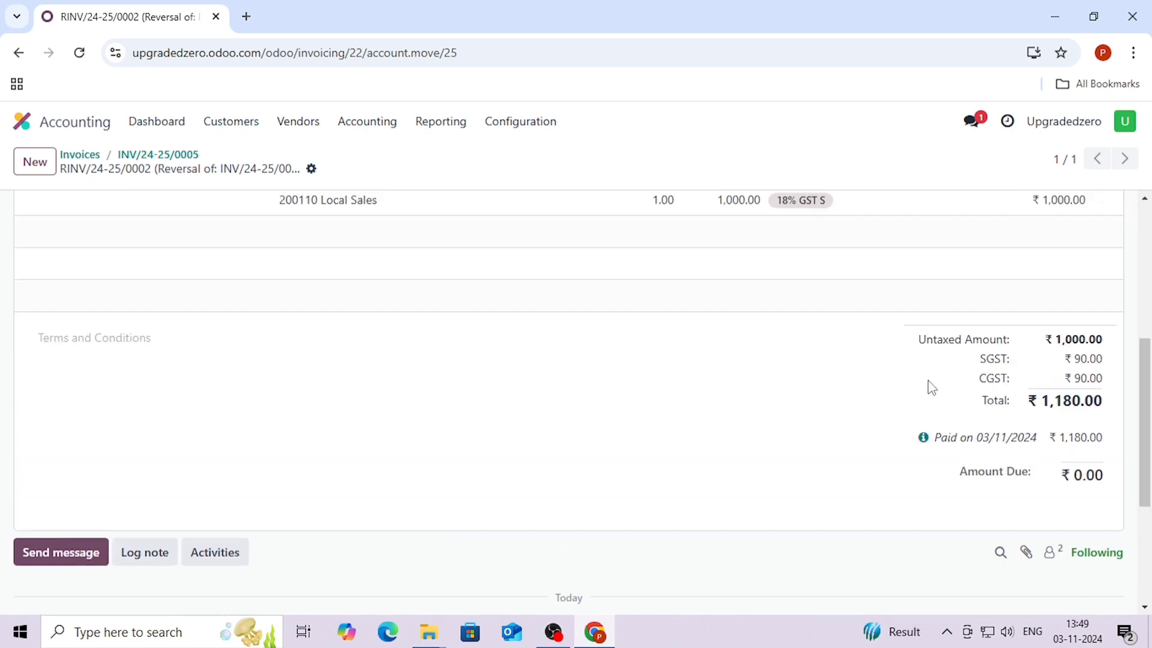
click(924, 441)
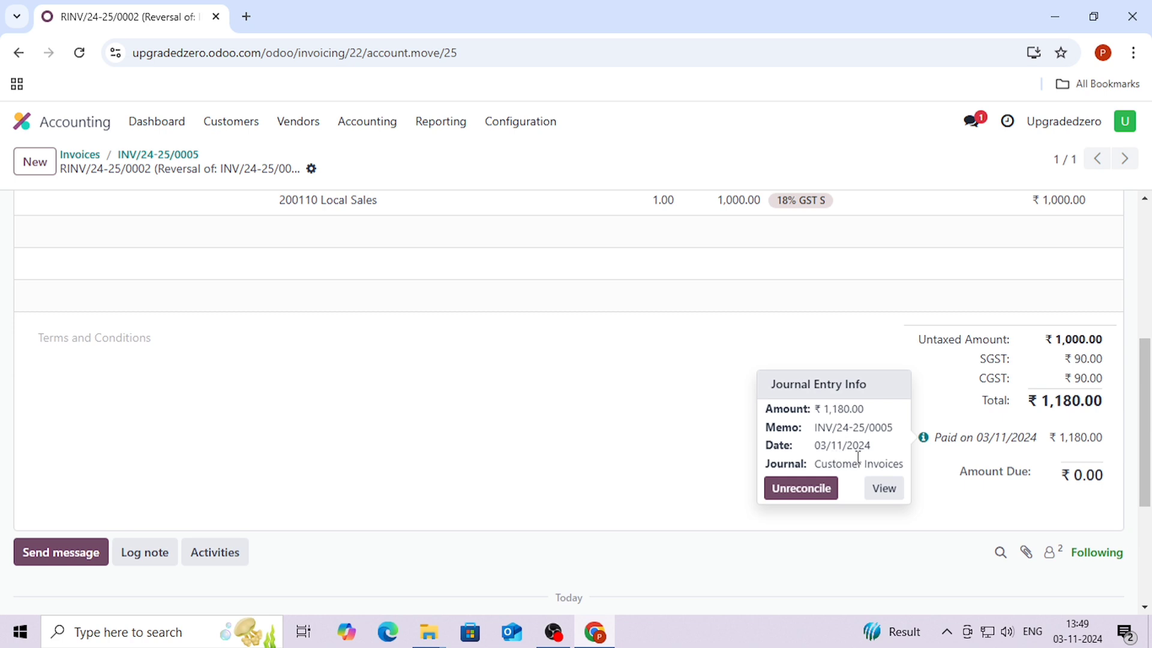
click(882, 486)
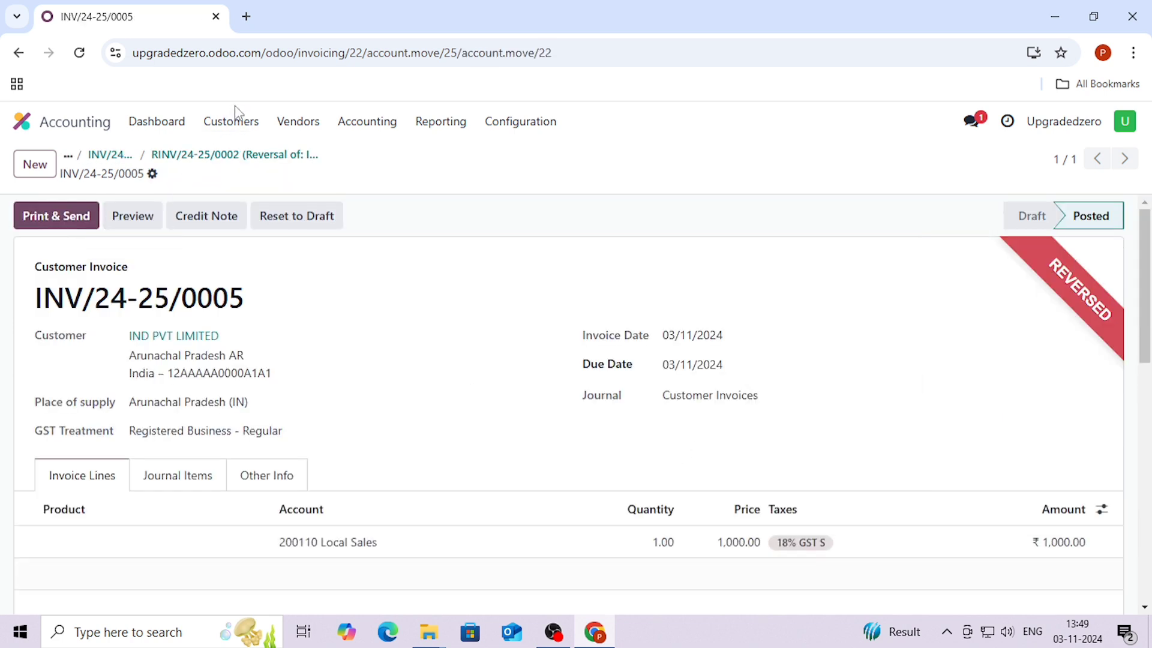
Step: Open customer invoice INV/24-25/0006 and create a draft credit note from it with the reason RETURN
click(236, 126)
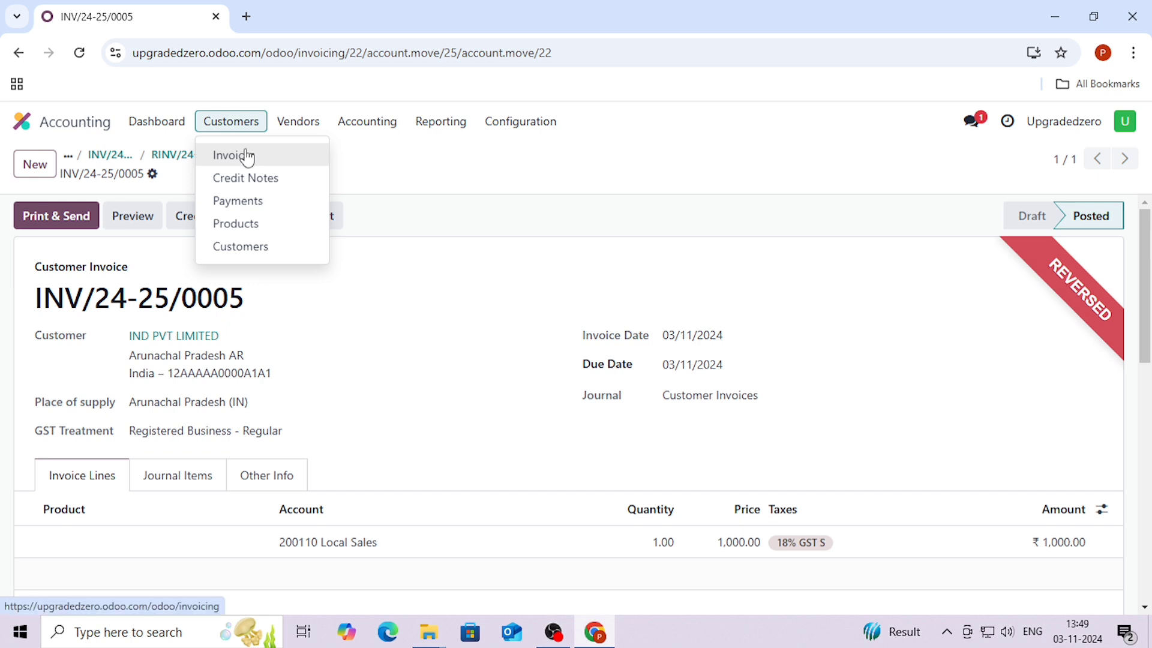
click(242, 154)
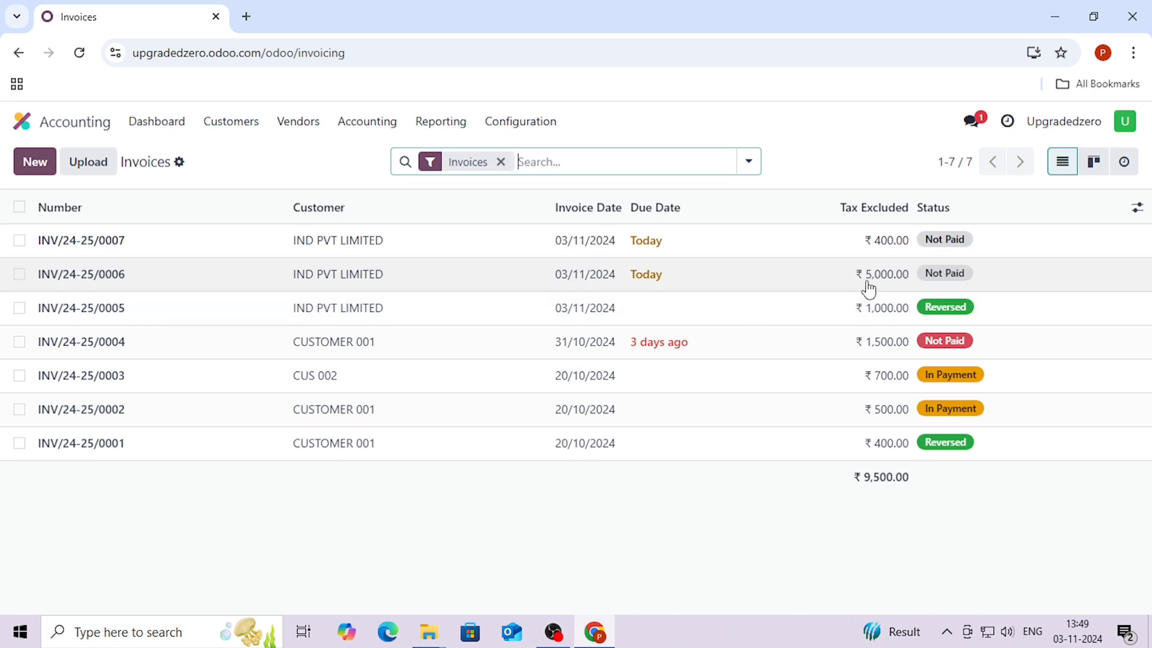
click(864, 282)
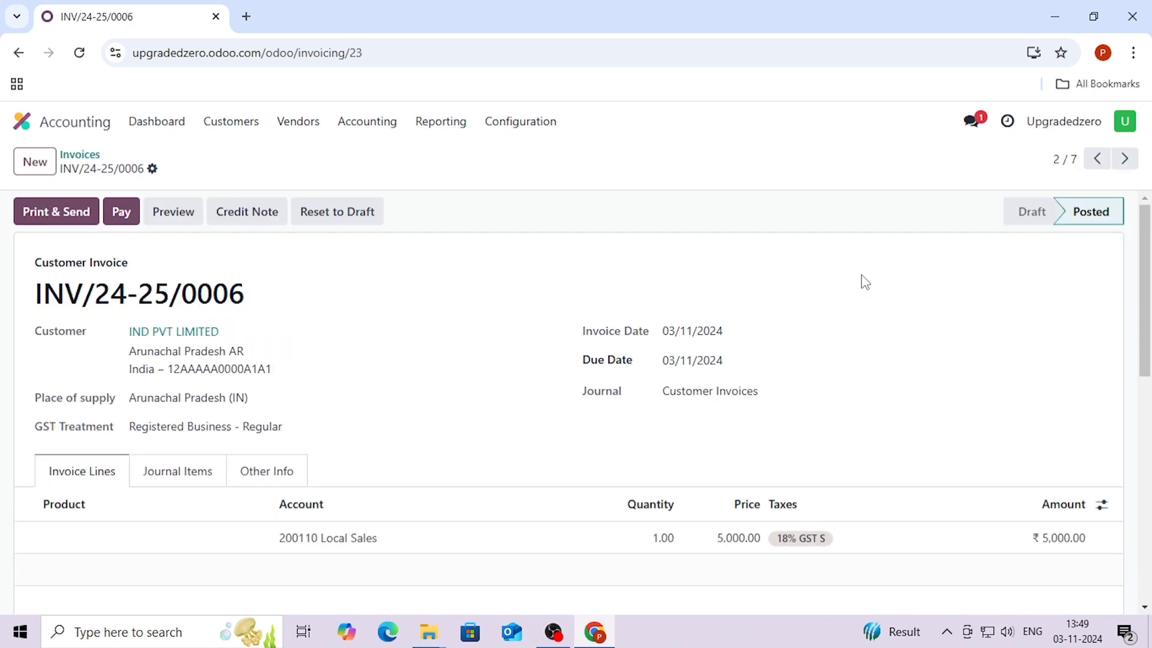
scroll(522, 334, down, 5)
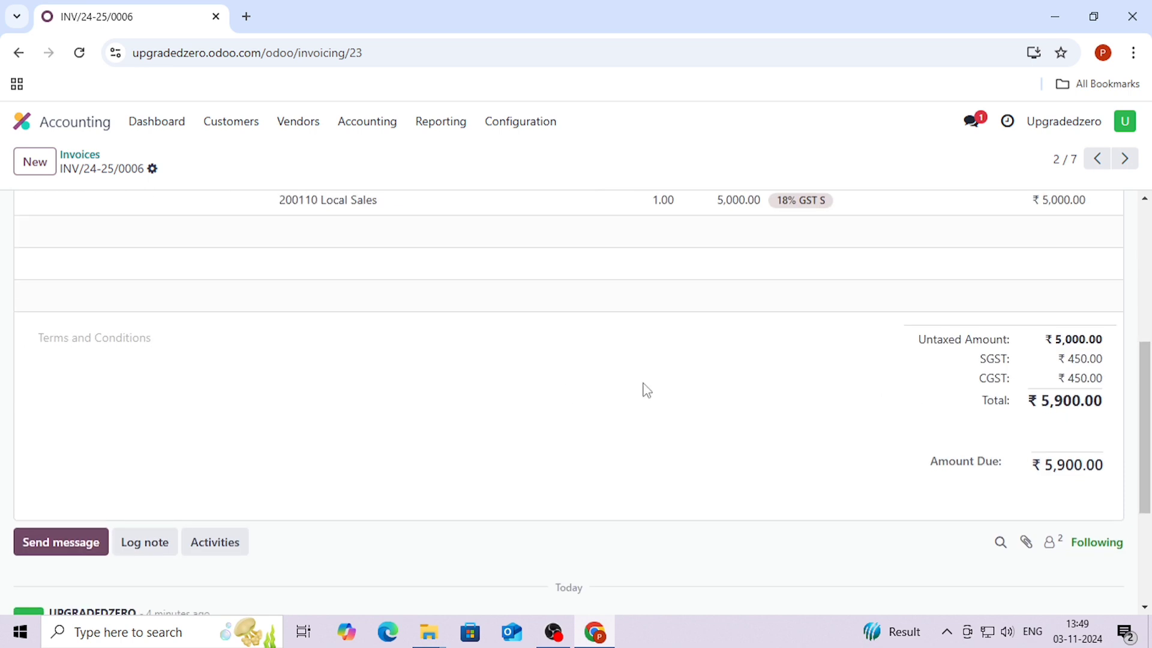
scroll(931, 391, up, 3)
scroll(226, 313, up, 3)
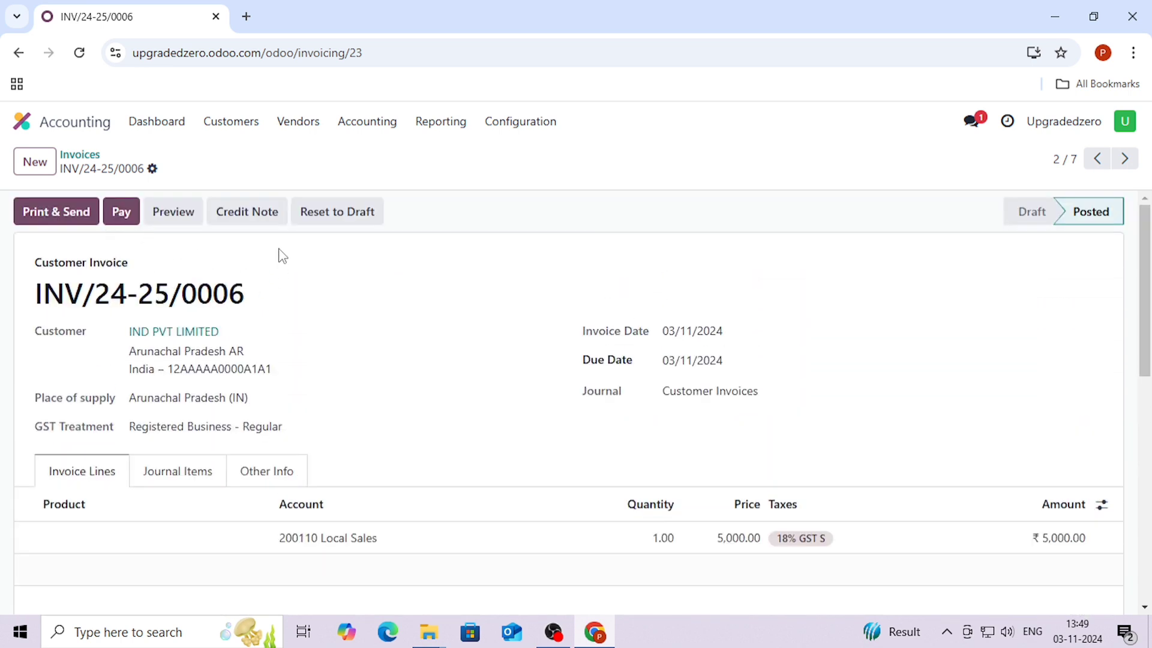
click(263, 220)
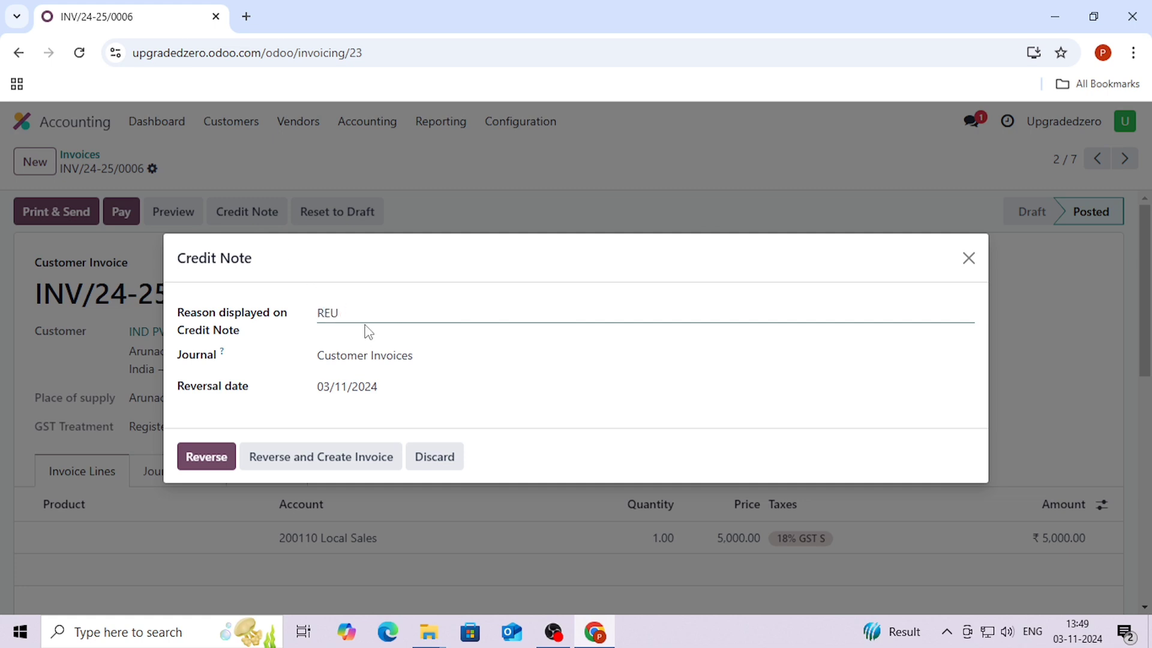
text(RETURN)
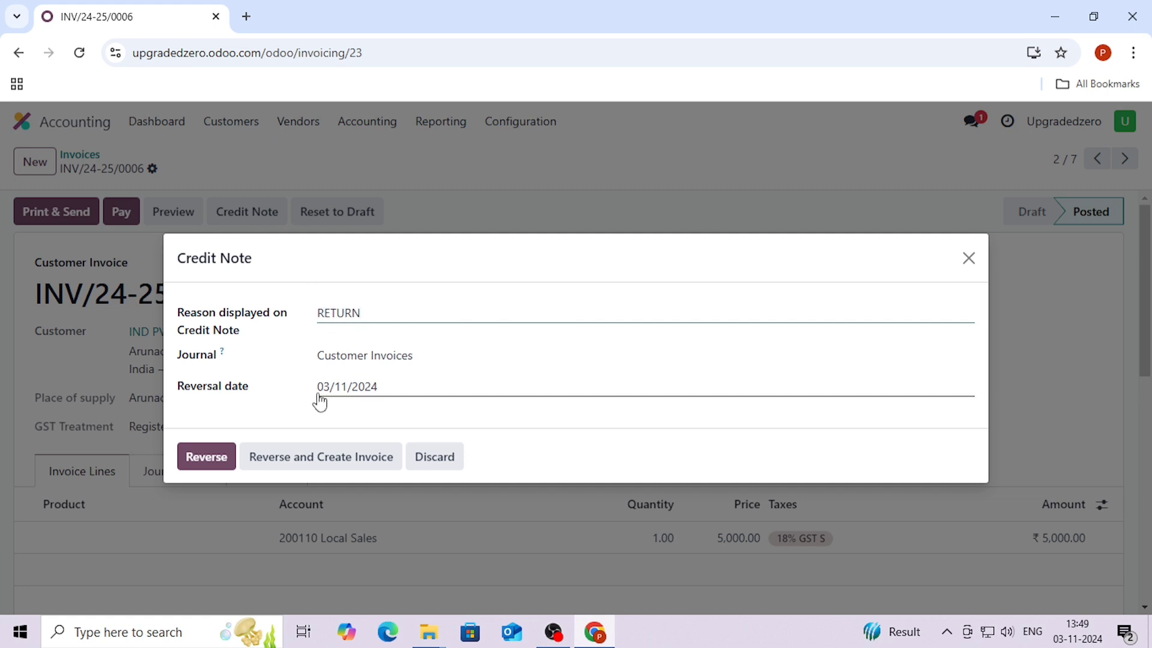
click(198, 462)
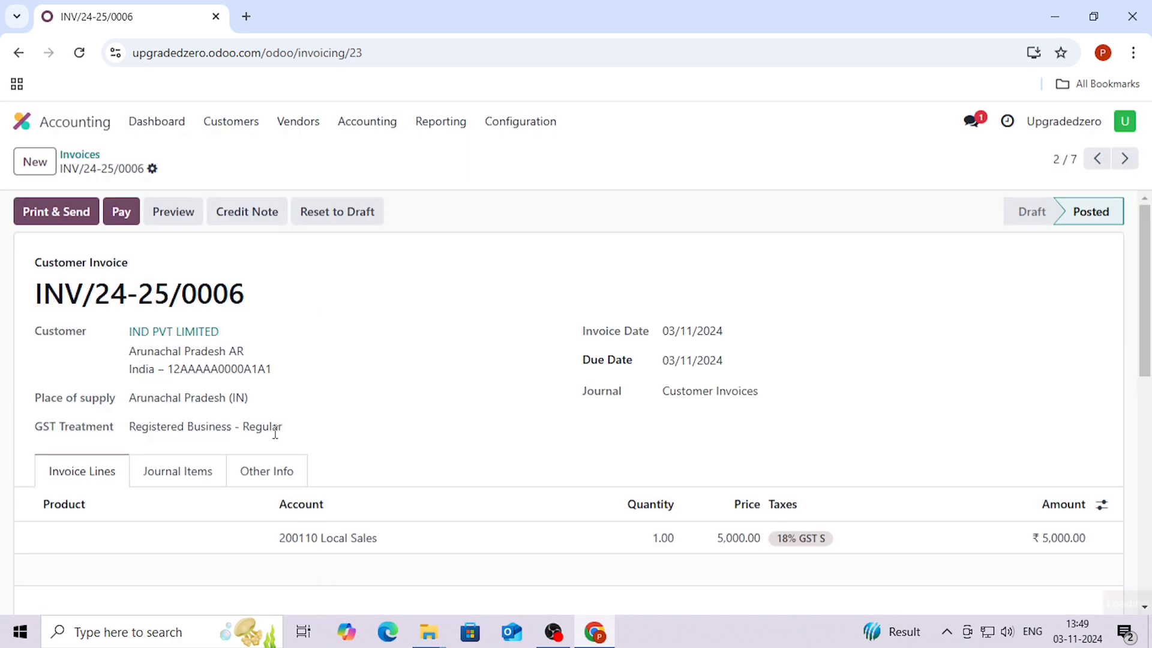
Step: Set the price of the draft credit note's Local Sales line to 2000 and confirm the credit note
scroll(728, 380, down, 3)
click(726, 370)
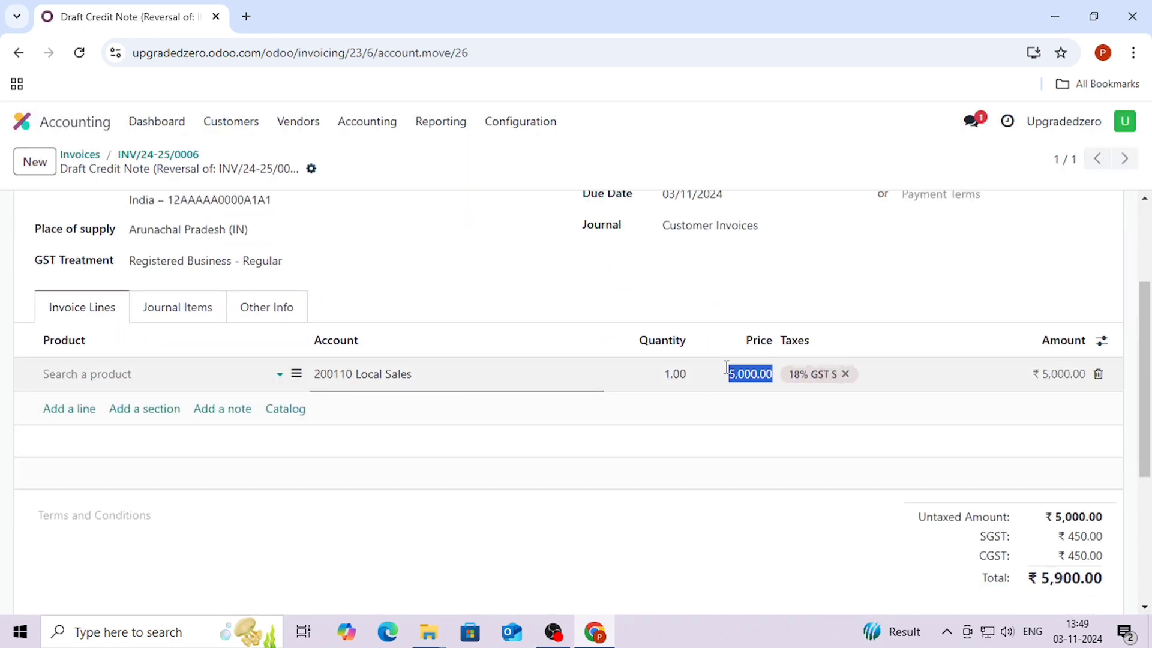
text(2000)
scroll(846, 412, down, 3)
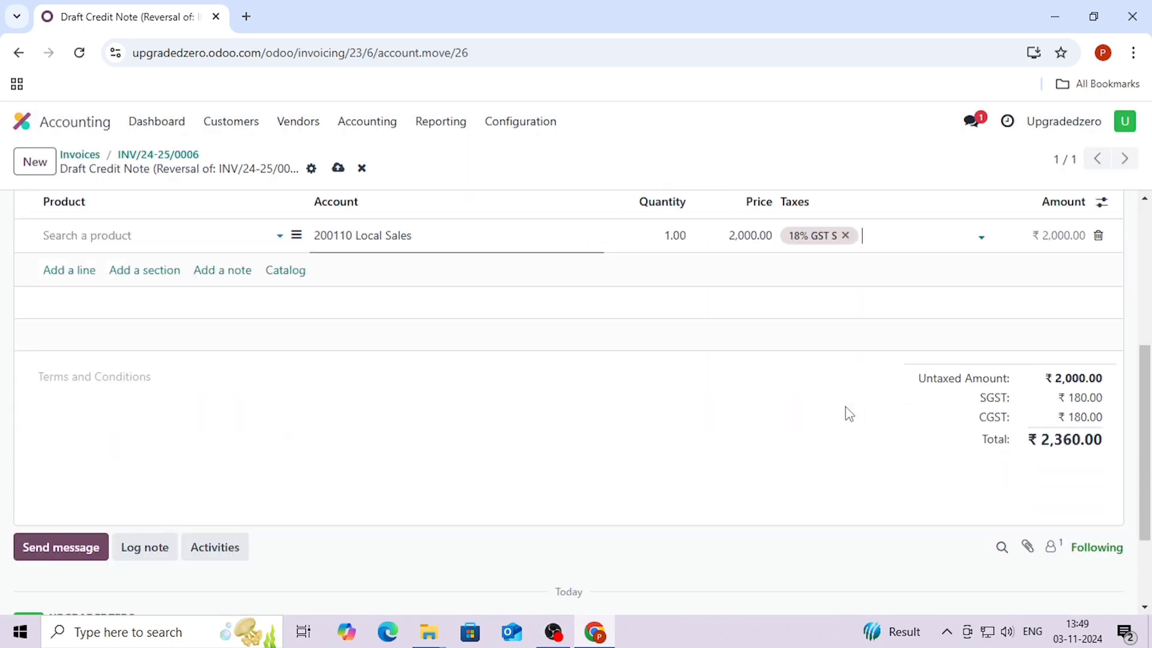
scroll(591, 413, up, 2)
scroll(591, 413, up, 4)
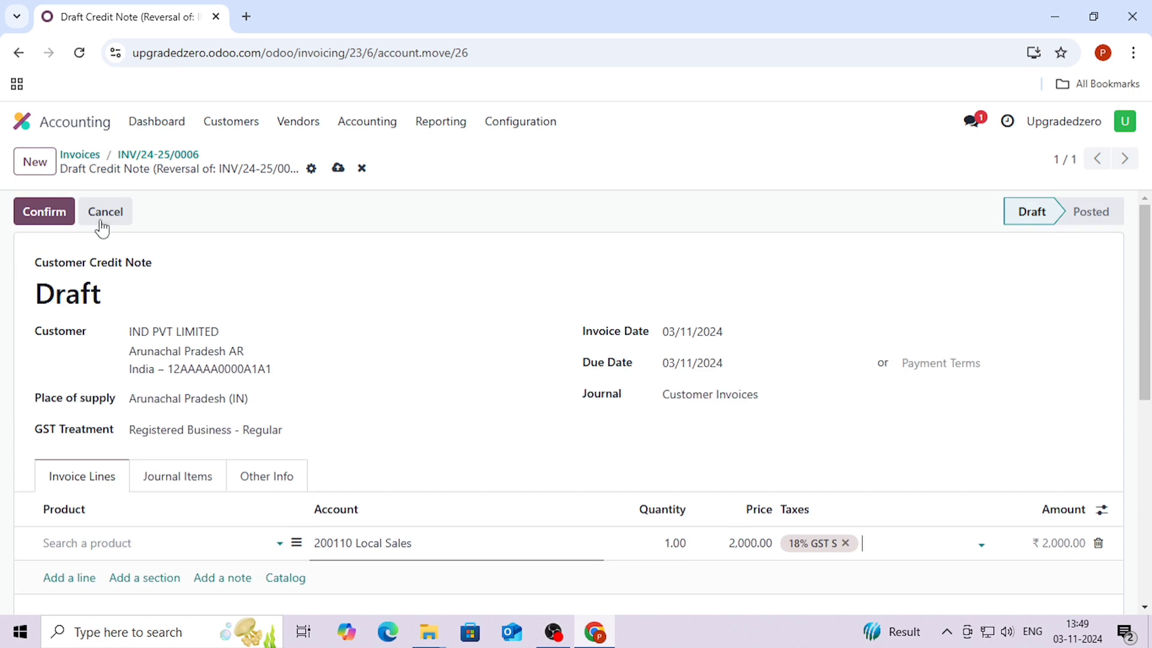
click(55, 210)
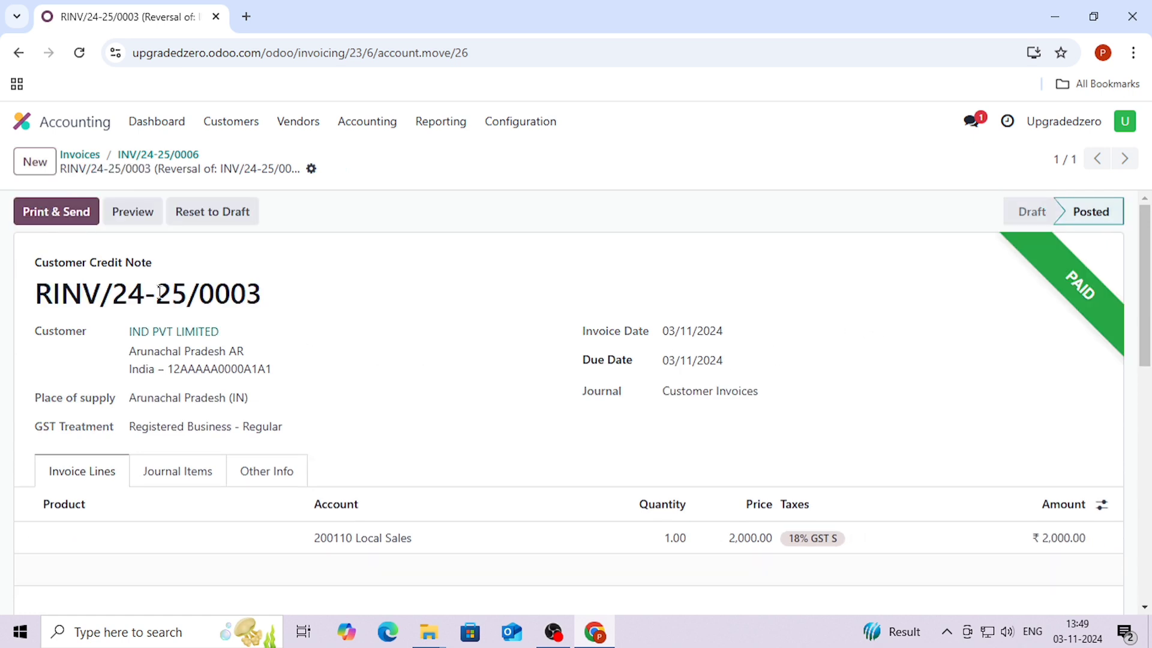
Step: Reopen invoice INV/24-25/0006 from the customer invoices list and examine its totals, amount due and activity log
scroll(936, 386, down, 2)
scroll(298, 303, up, 2)
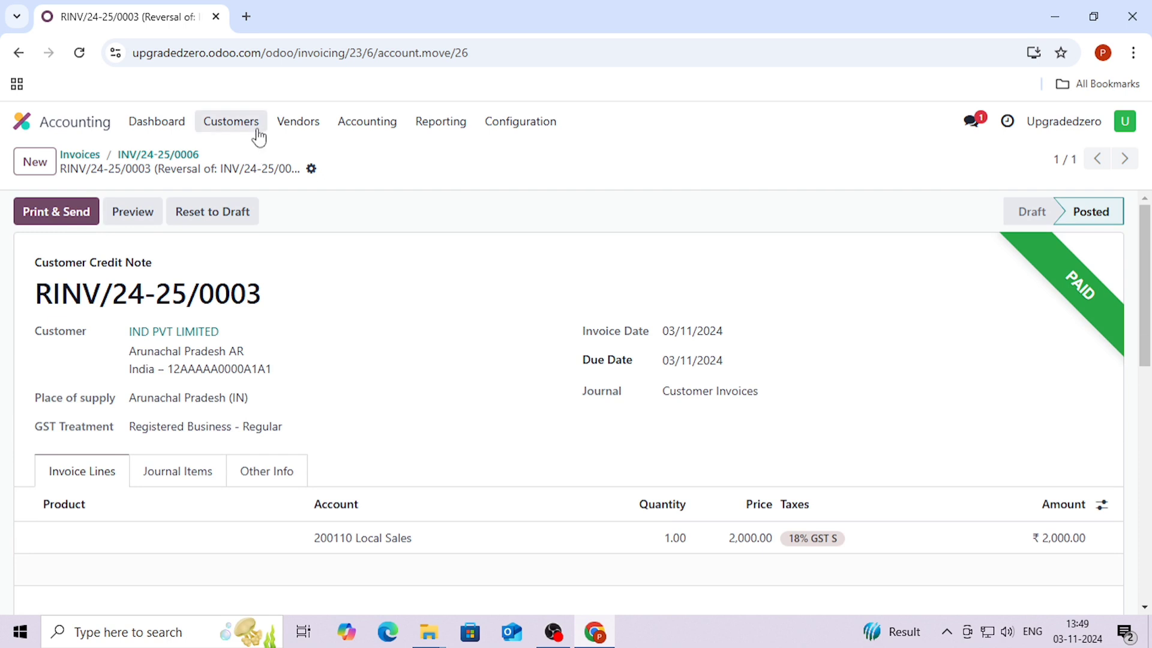
click(258, 131)
click(254, 161)
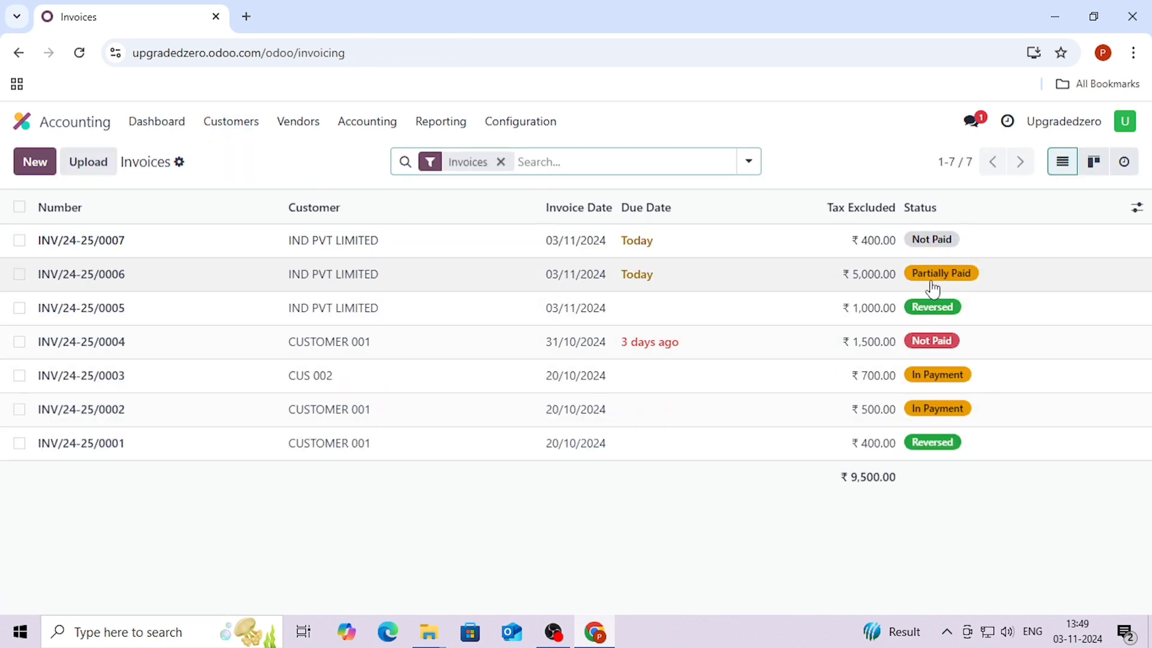
click(663, 275)
scroll(1005, 478, down, 3)
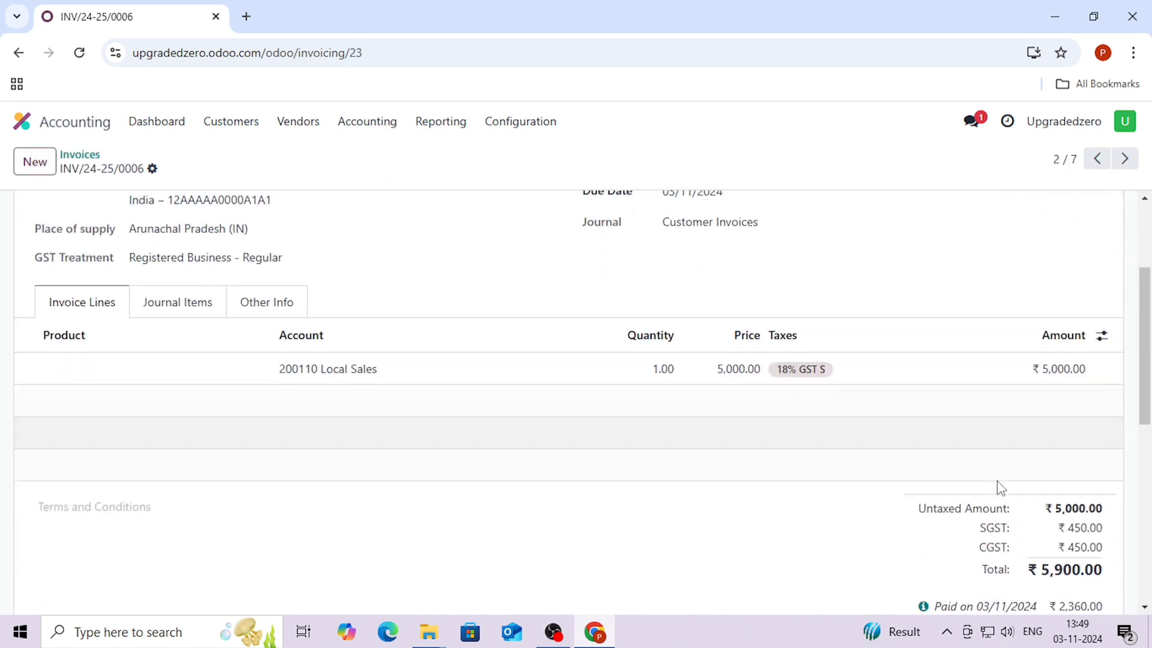
scroll(997, 484, up, 3)
scroll(1080, 329, down, 10)
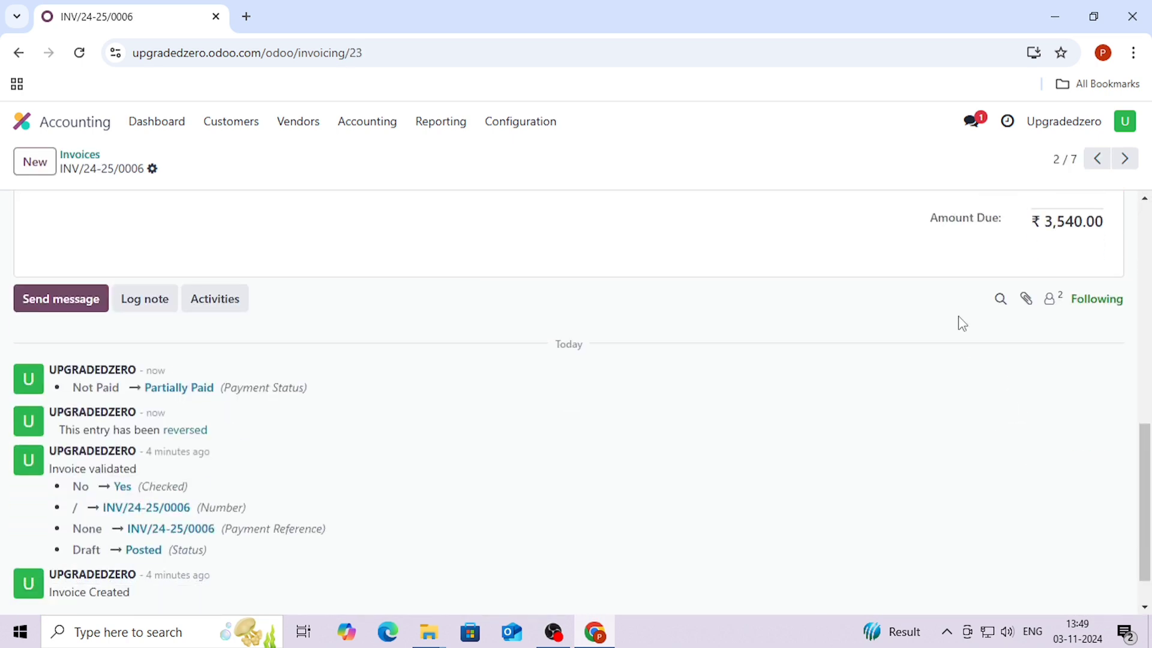
scroll(959, 321, up, 3)
scroll(960, 420, up, 3)
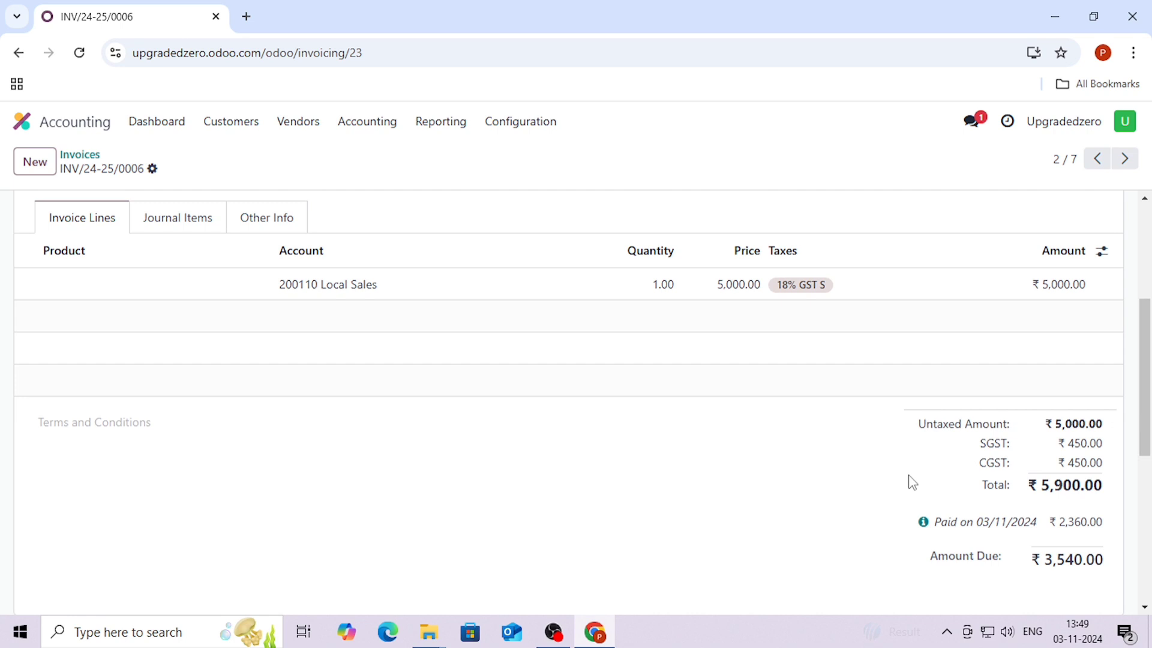
Step: Show the journal entry info for the amount paid on the invoice and view the linked credit note
click(922, 523)
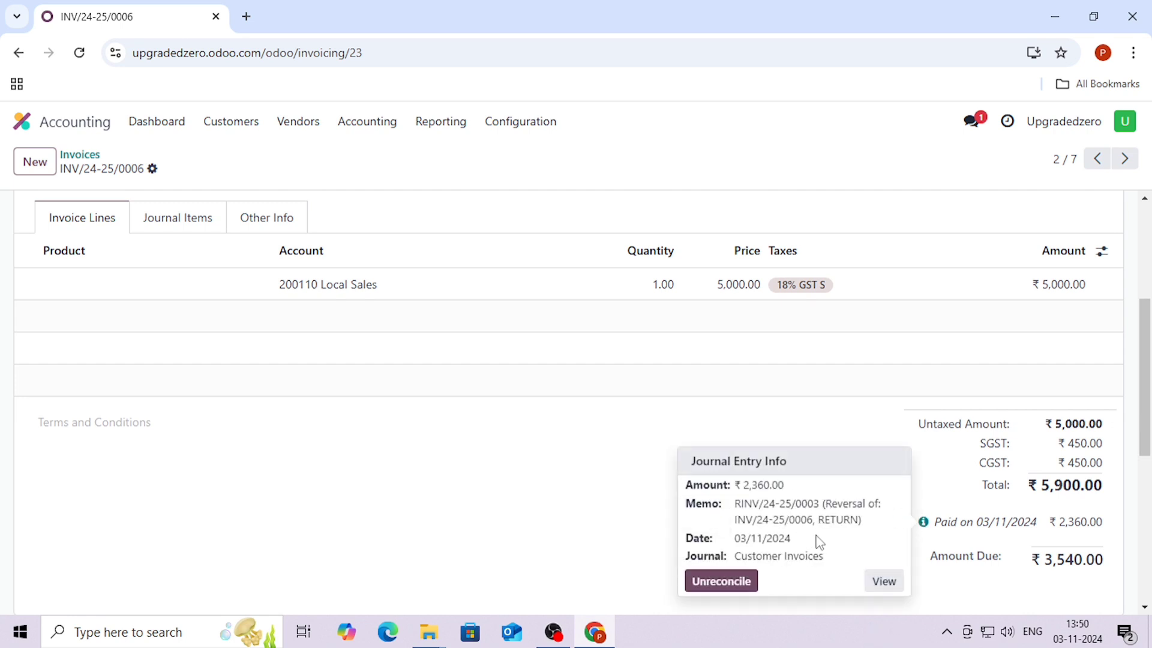
click(743, 585)
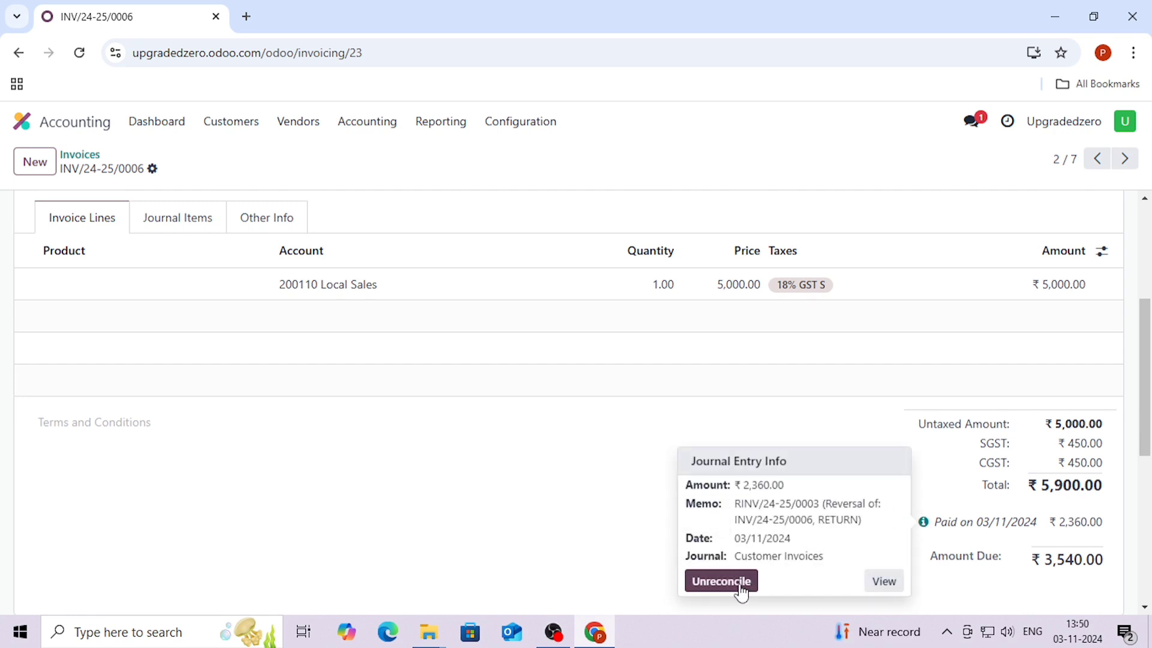
click(872, 589)
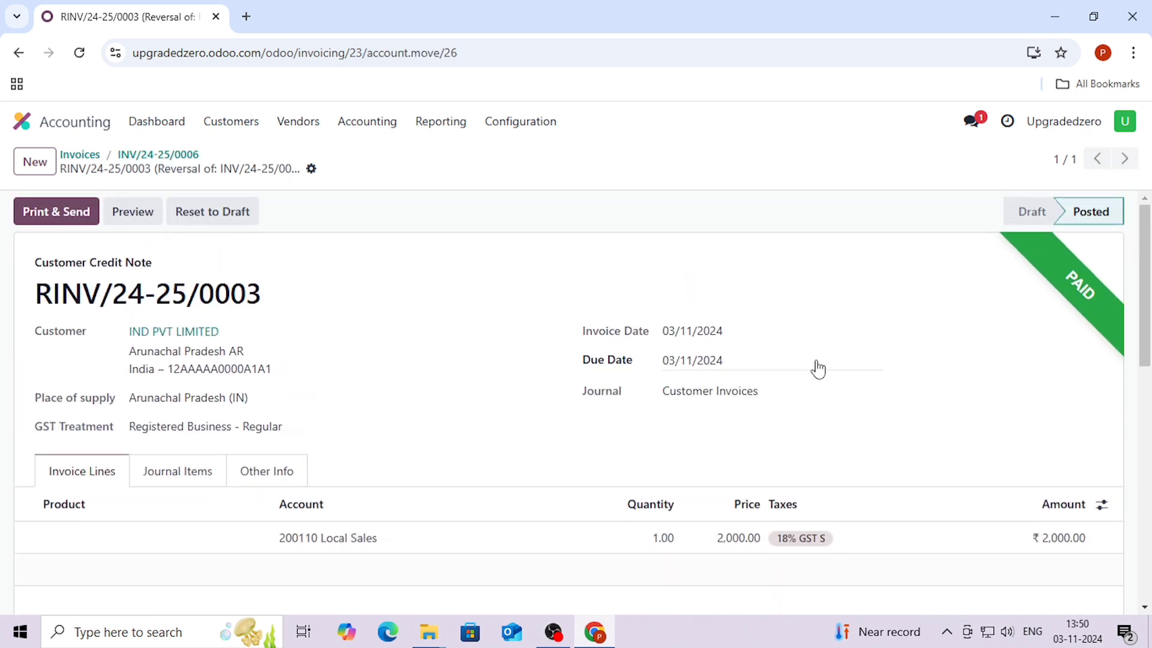
Step: Show the journal entry info for the amount paid on the credit note and view the linked invoice
scroll(975, 454, down, 5)
scroll(975, 454, down, 3)
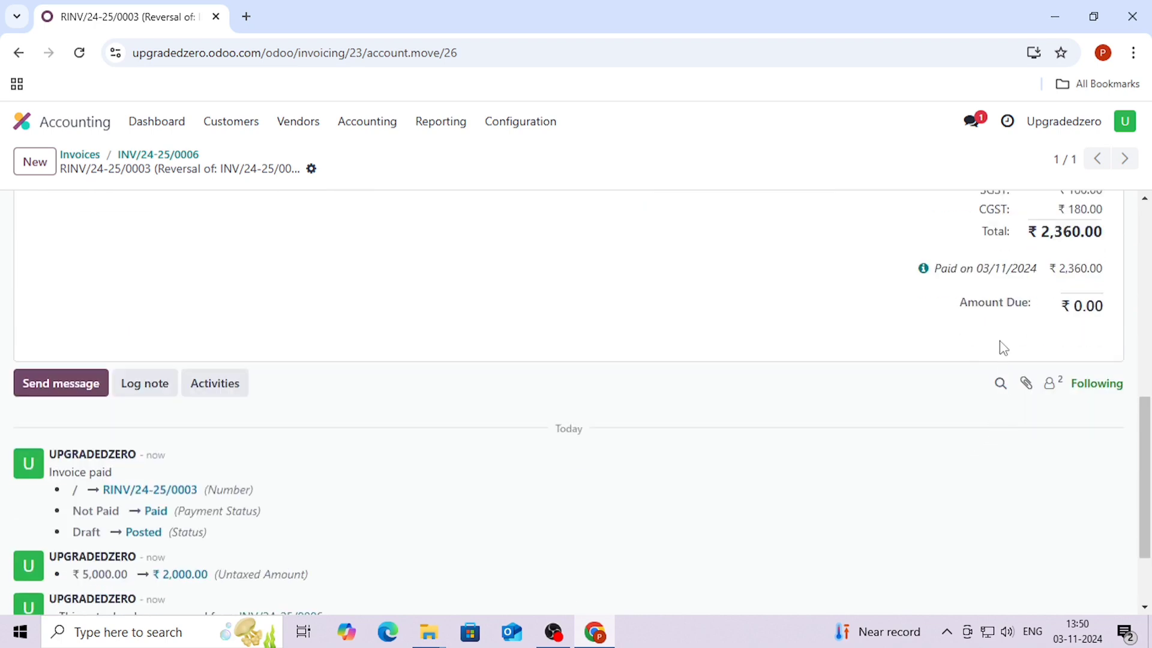
click(924, 269)
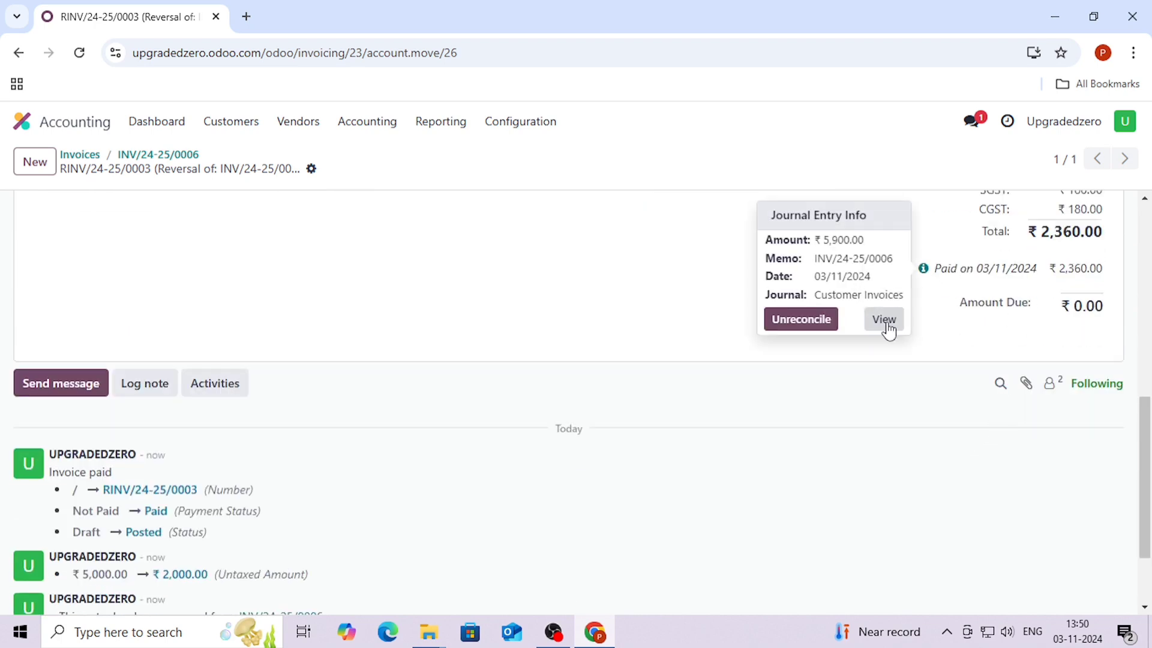
click(884, 319)
Step: Unreconcile the credit note payment from invoice INV/24-25/0006
scroll(982, 358, down, 5)
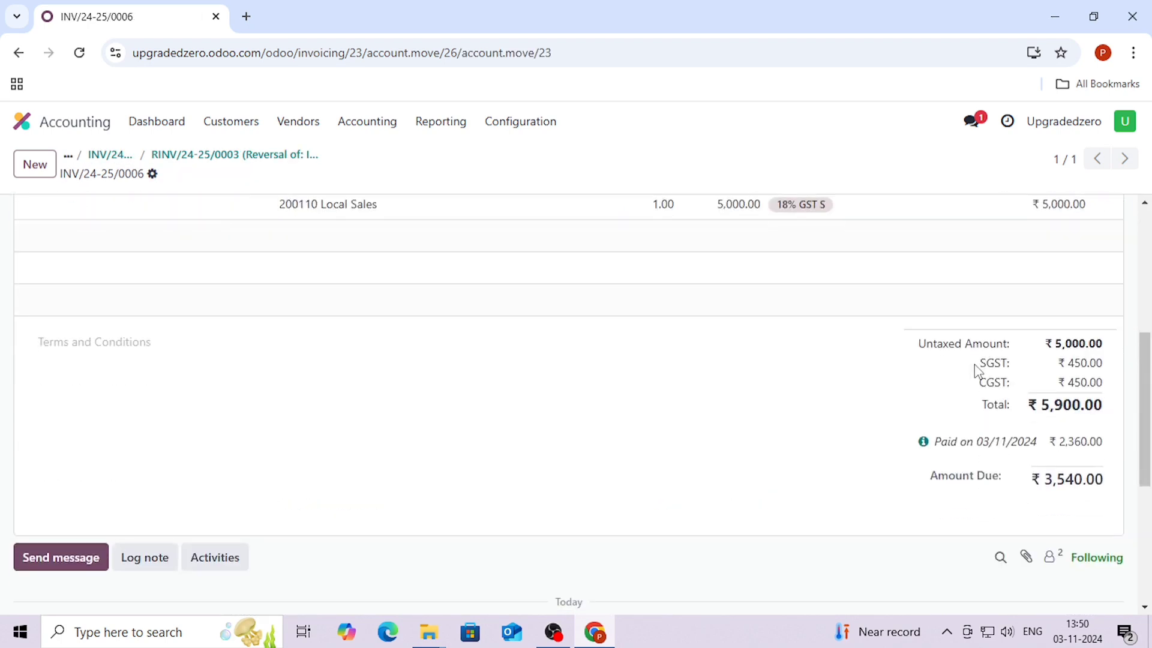
click(924, 441)
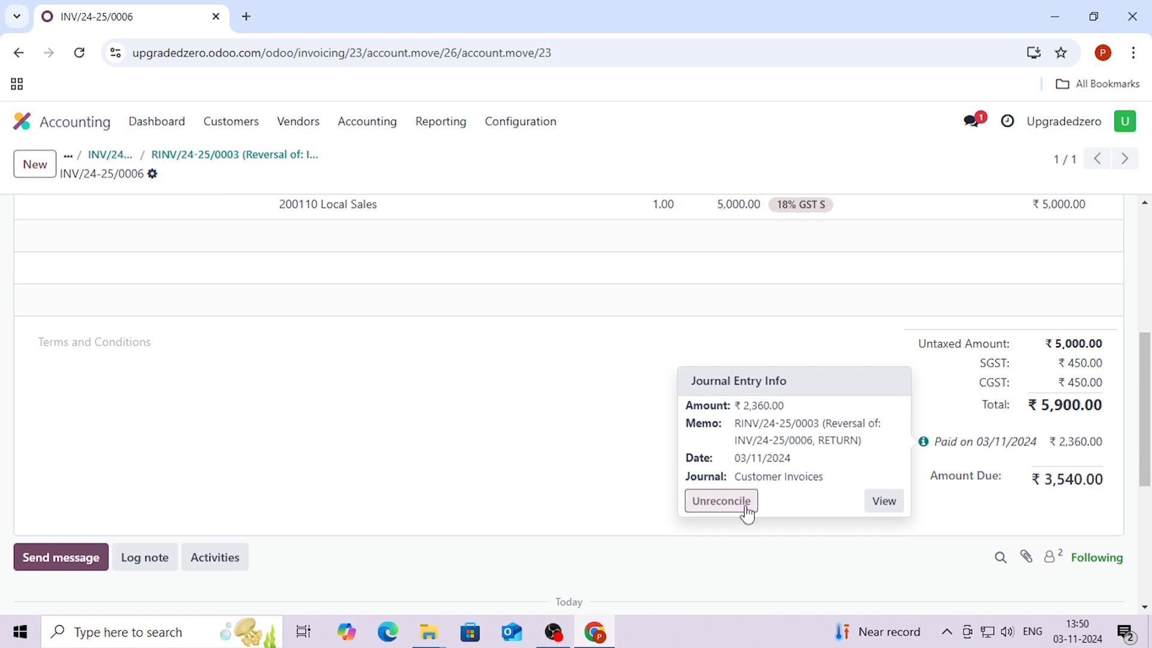
click(722, 501)
scroll(884, 398, up, 6)
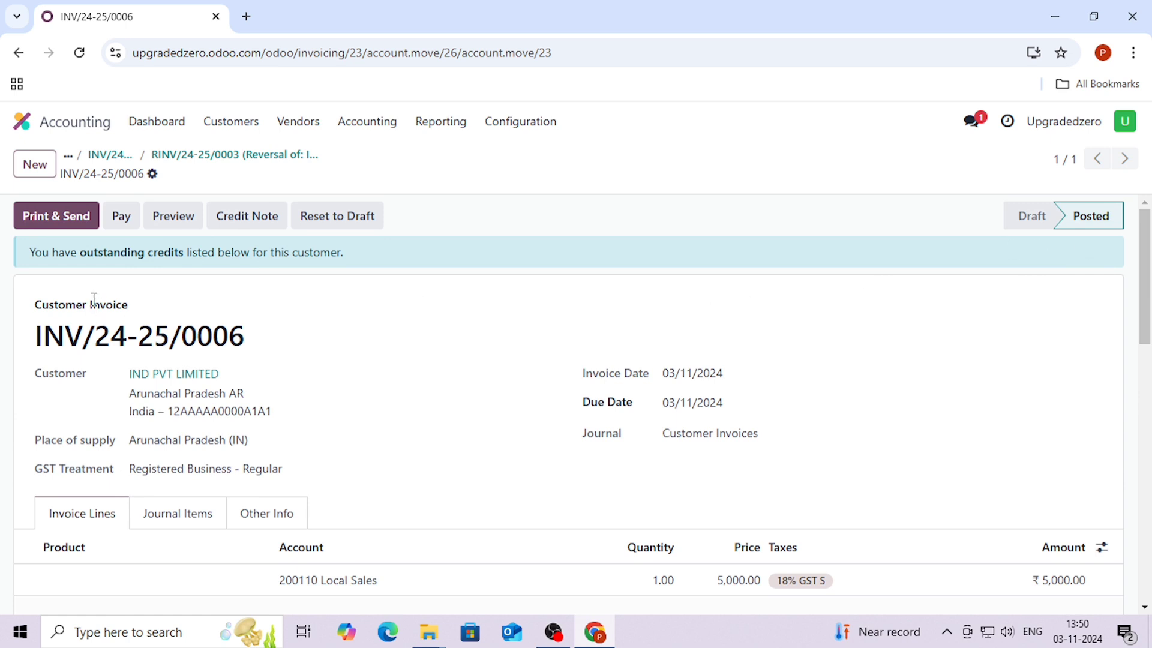
Step: Reopen invoice INV/24-25/0006 from the customer invoices list and add its outstanding reversal credit back to it
click(243, 129)
click(243, 154)
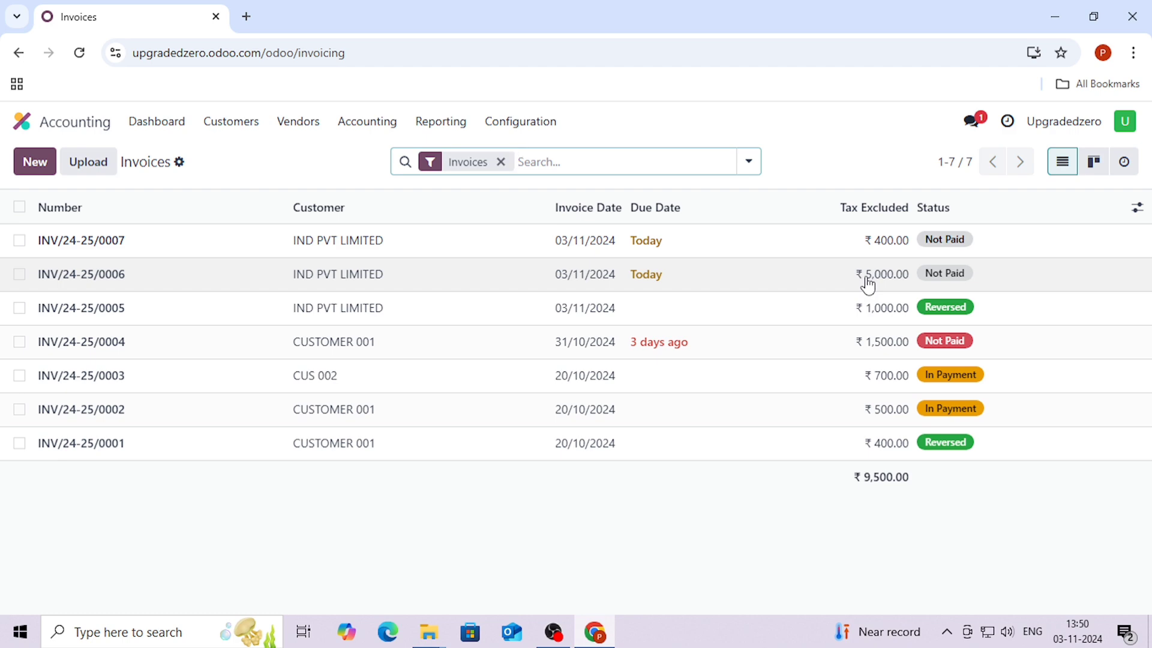
click(868, 286)
scroll(836, 386, down, 3)
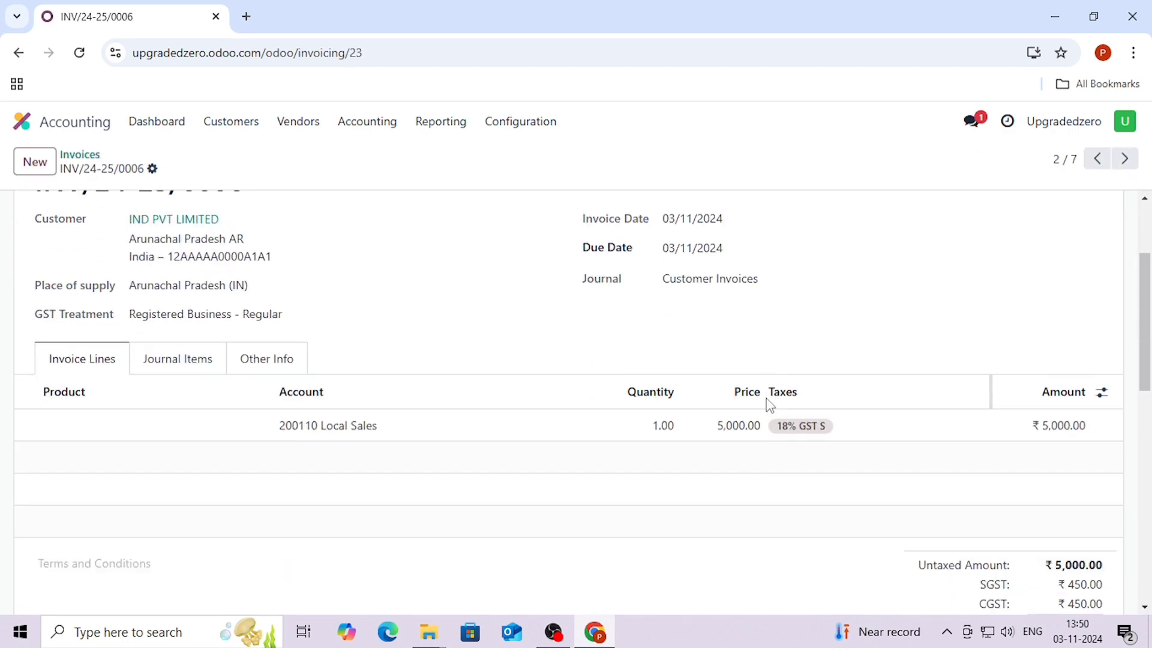
scroll(769, 405, up, 3)
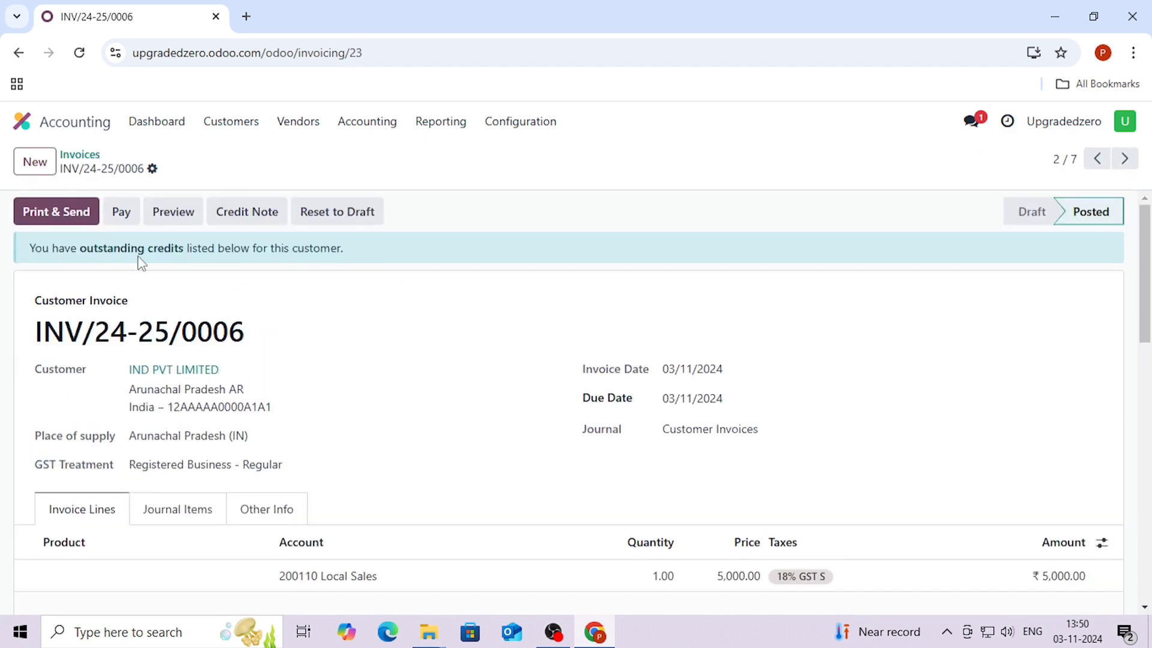
scroll(765, 470, down, 8)
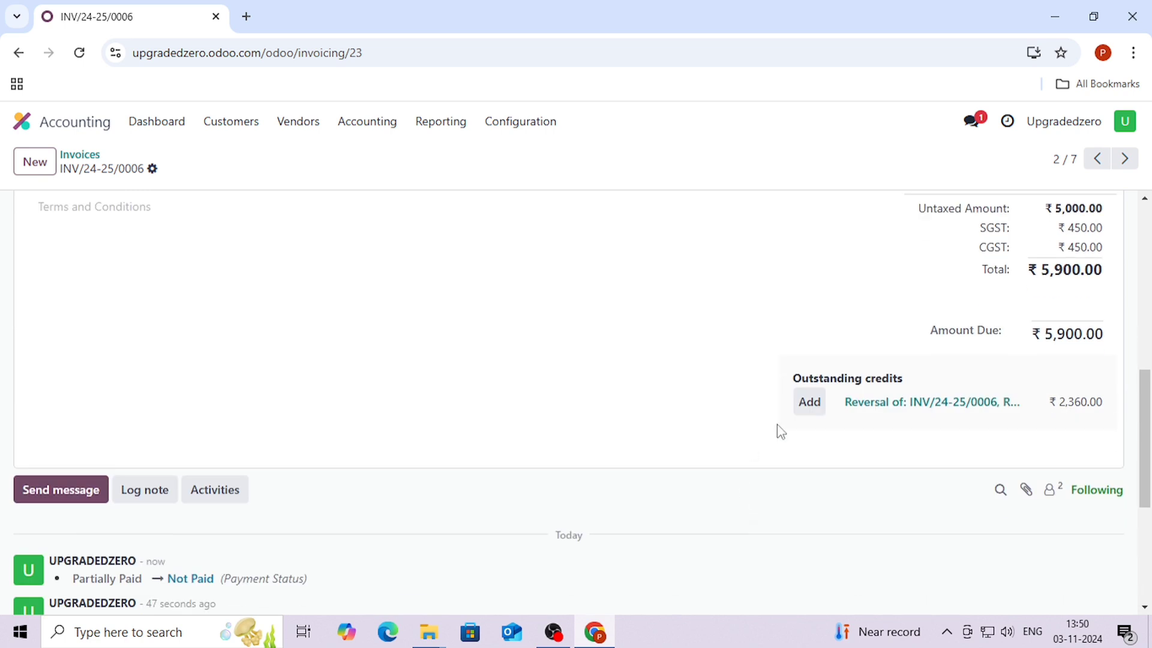
drag(1068, 402, 1087, 402)
click(809, 402)
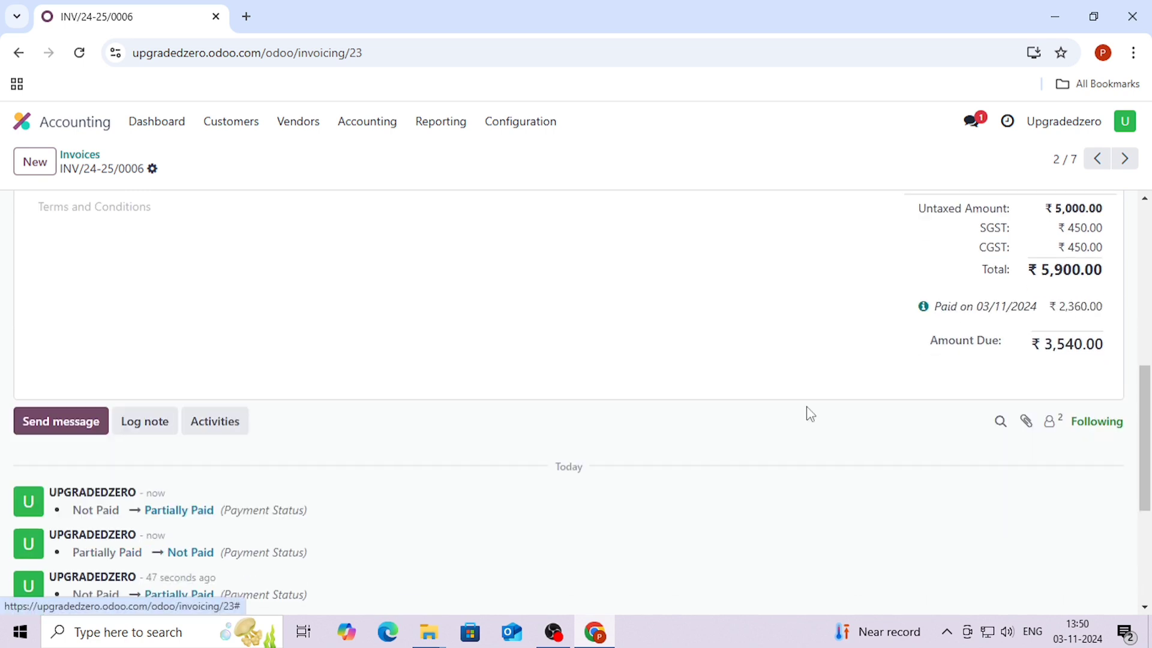
scroll(971, 363, up, 3)
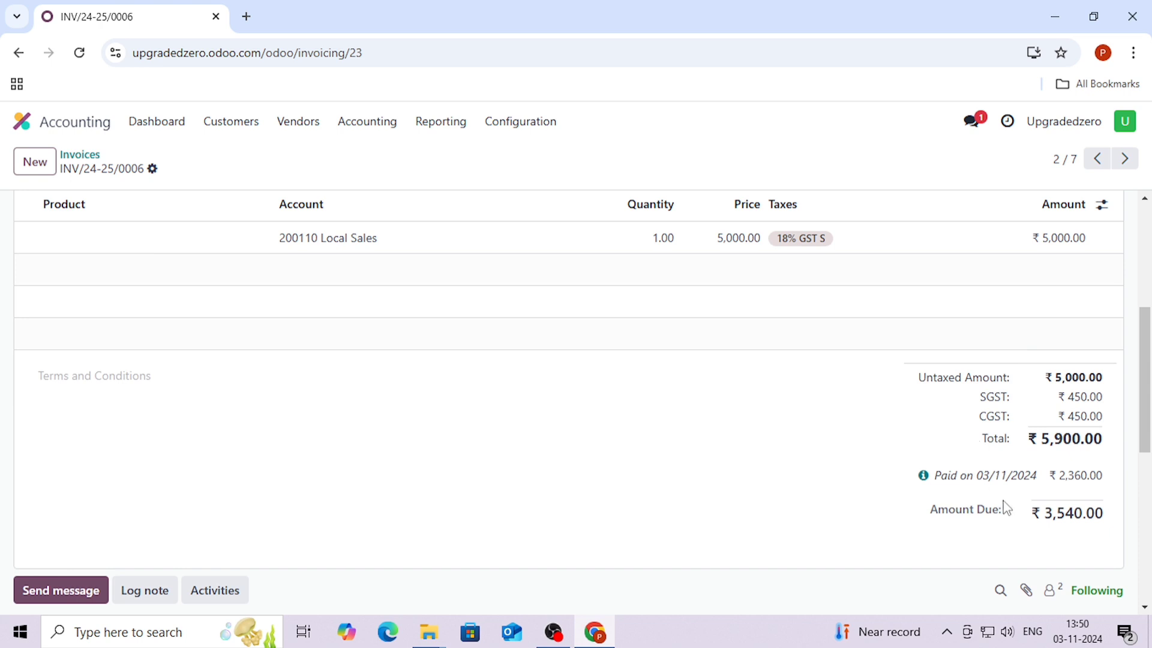
scroll(1006, 507, up, 5)
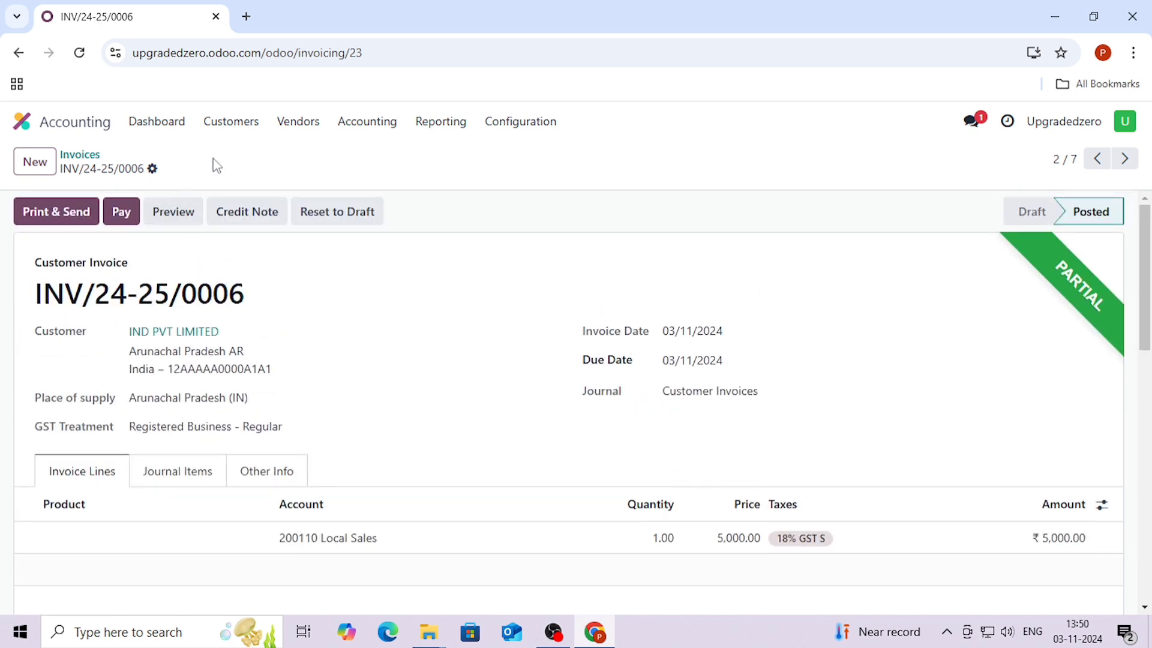
Step: Open invoice INV/24-25/0007 from the invoices list, examine its details and return to the list
click(94, 158)
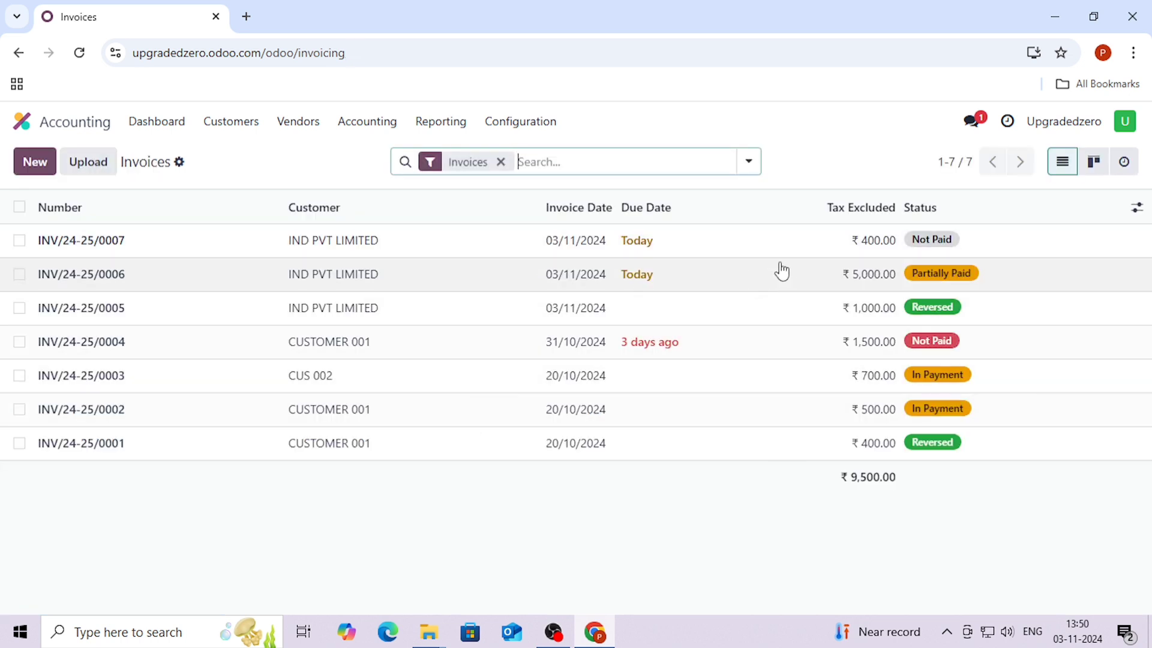
click(823, 255)
scroll(786, 390, down, 5)
scroll(514, 381, up, 5)
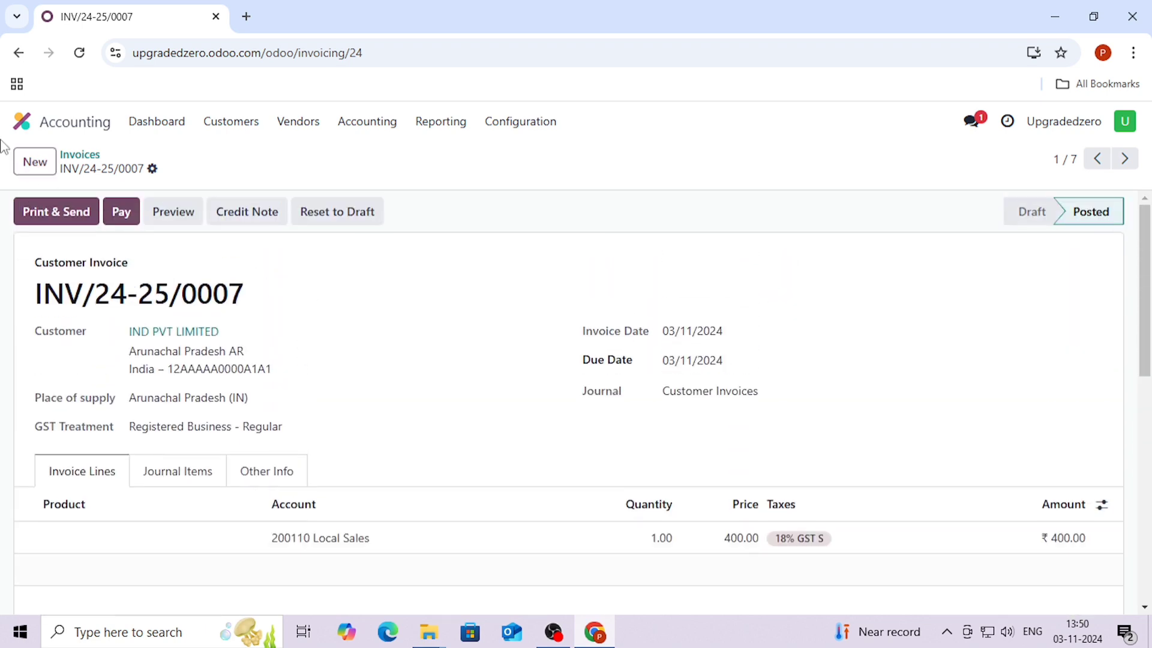
click(80, 155)
Step: Create a new customer credit note directly from the credit notes list for the customer IND PVT LIMITED
click(225, 127)
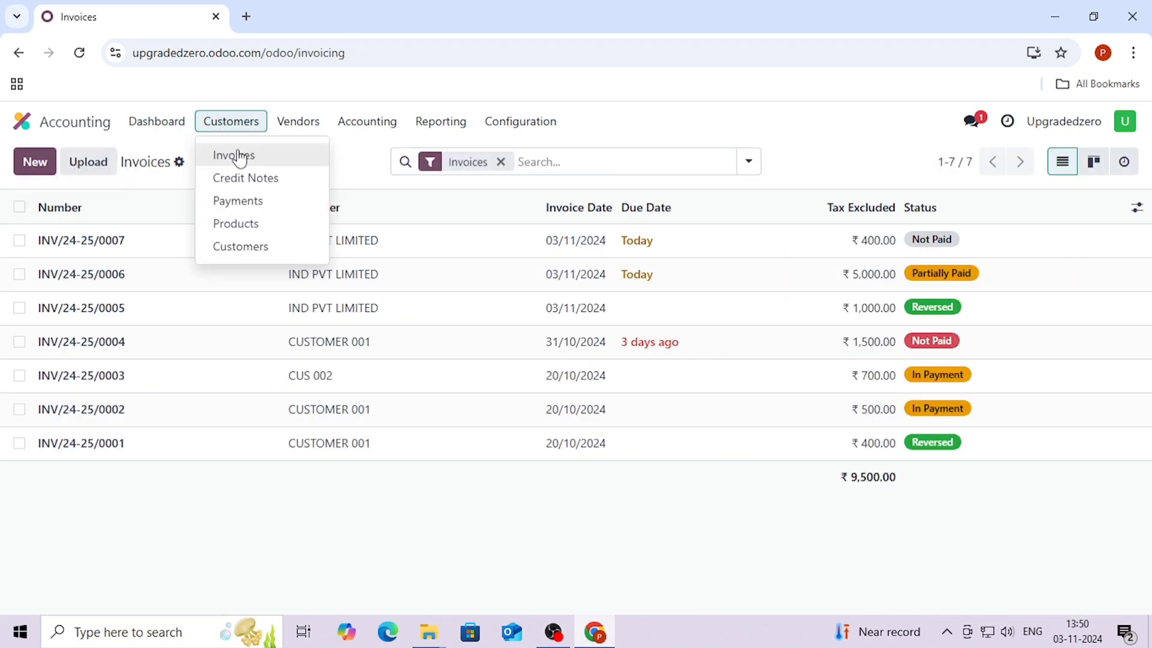
click(243, 177)
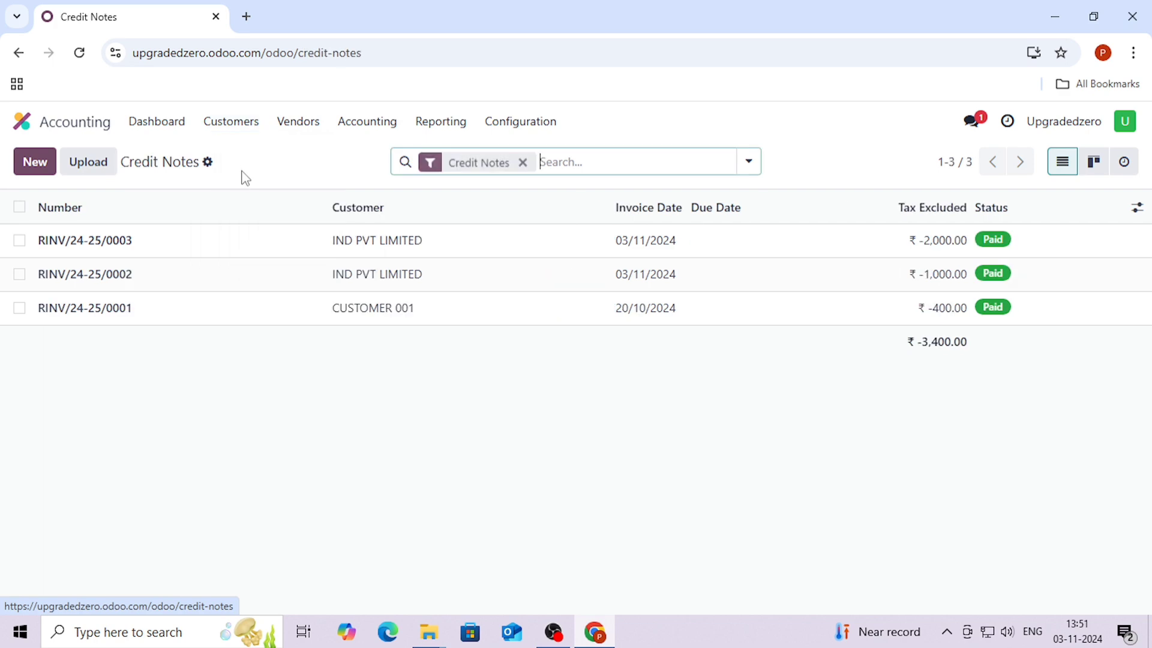
click(36, 163)
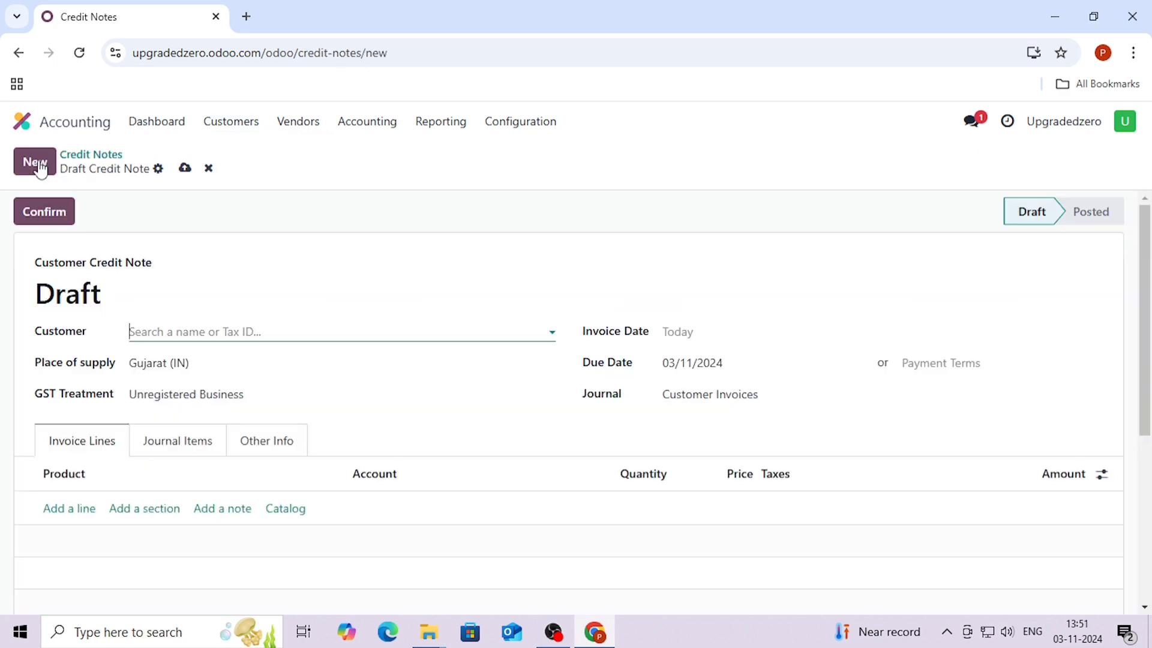
click(202, 329)
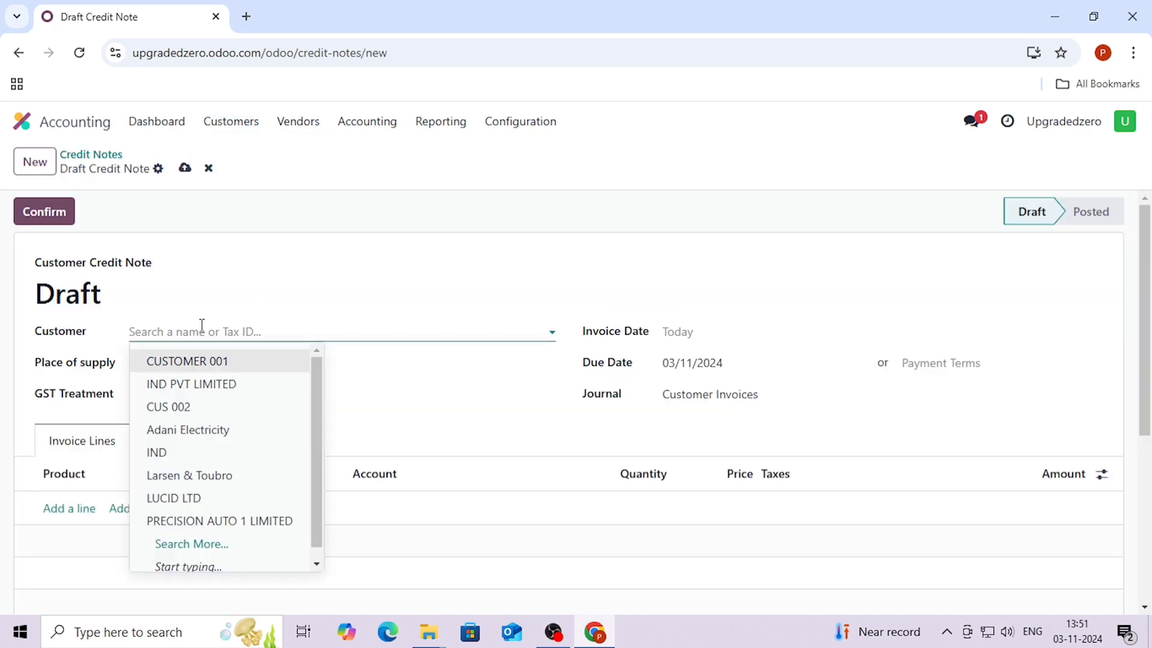
click(224, 382)
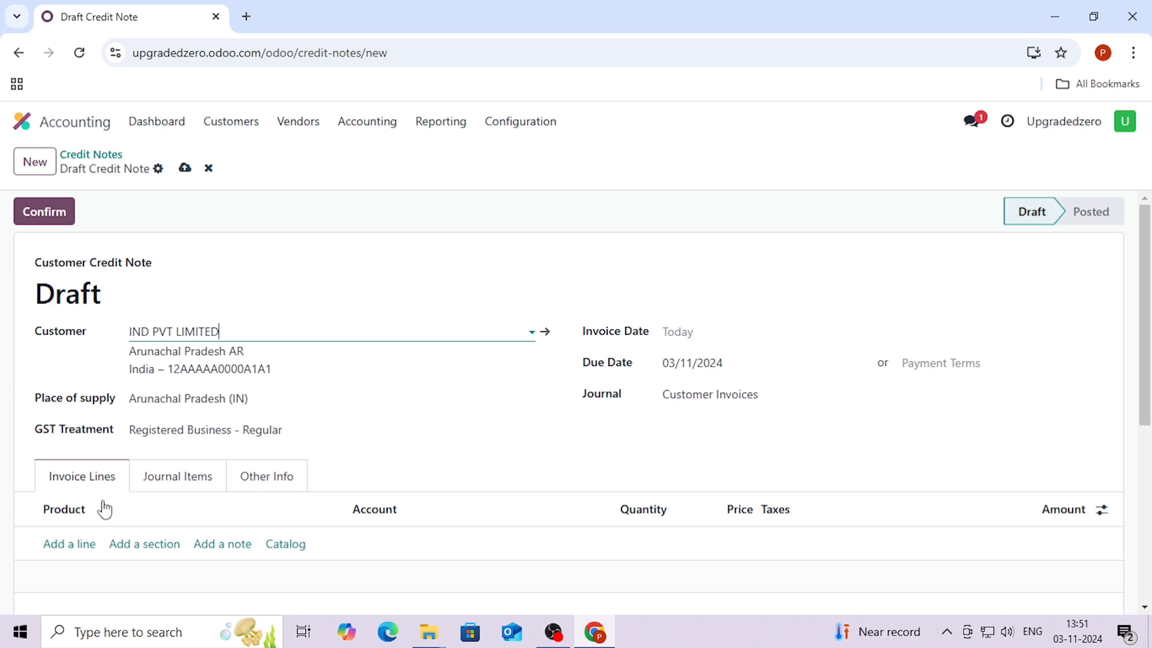
Step: Add a Local Sales line priced at 400 with the 18% GST S tax and confirm the credit note
click(70, 544)
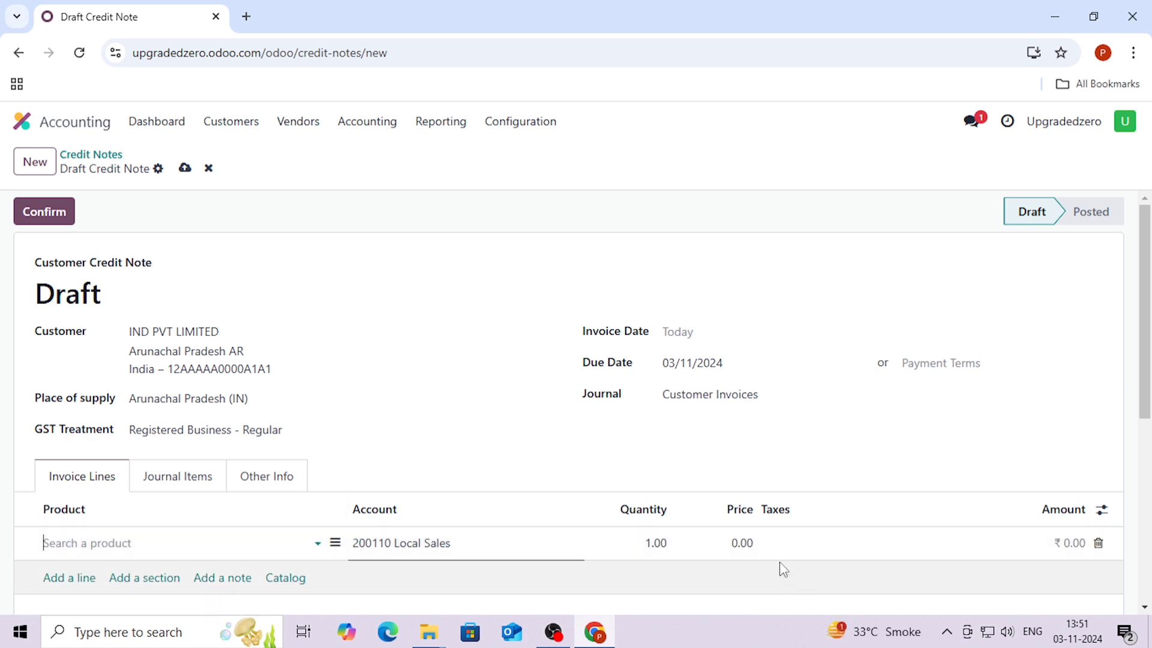
click(744, 541)
text(400)
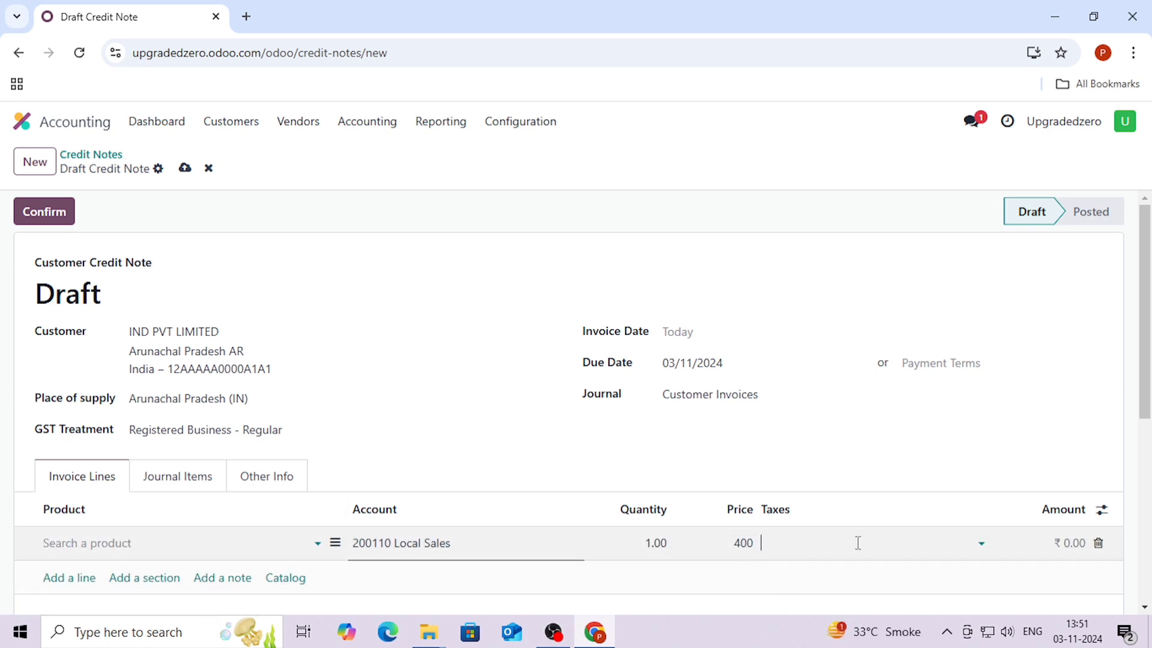
click(845, 542)
text(18)
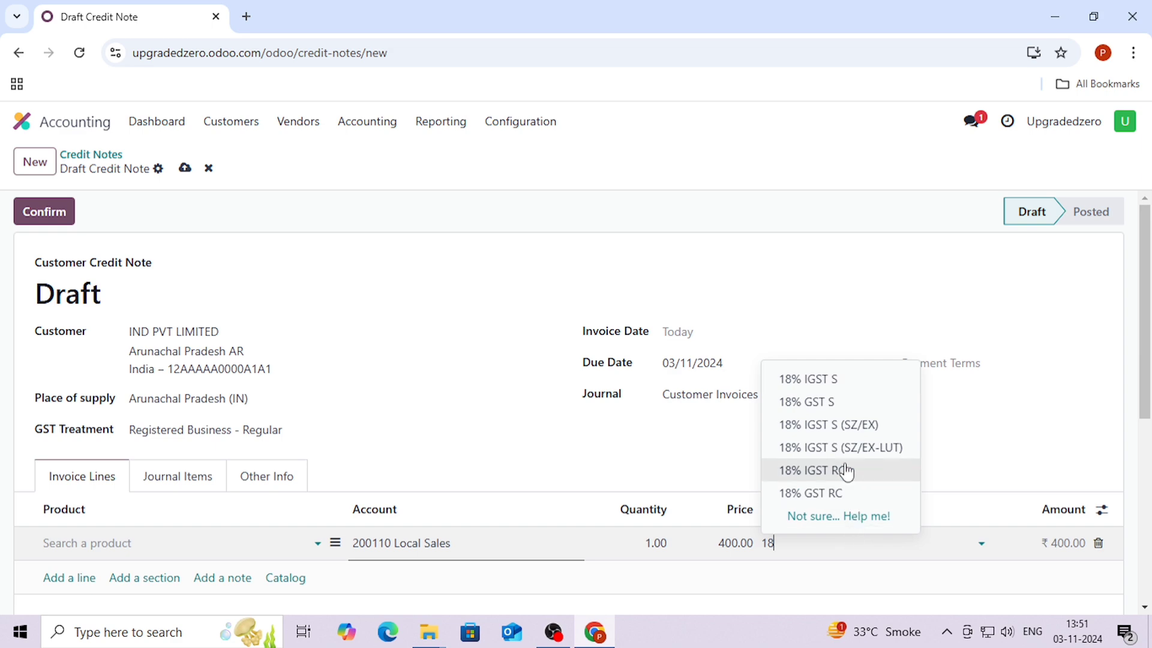
click(840, 401)
scroll(747, 458, down, 4)
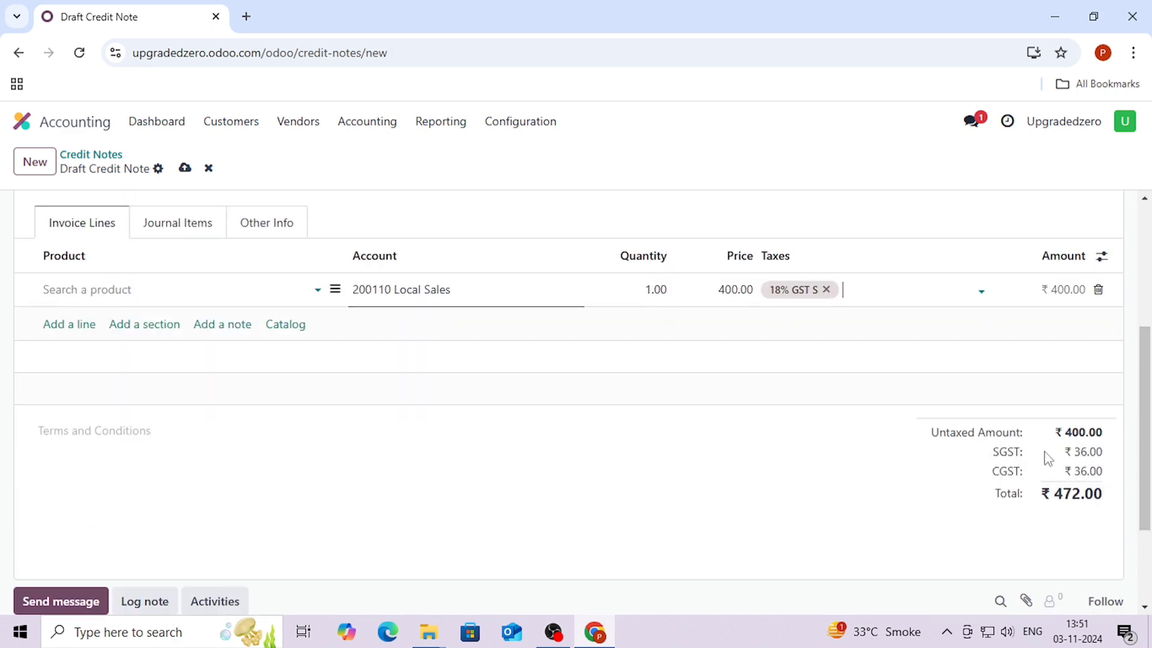
scroll(964, 507, down, 2)
scroll(141, 259, up, 6)
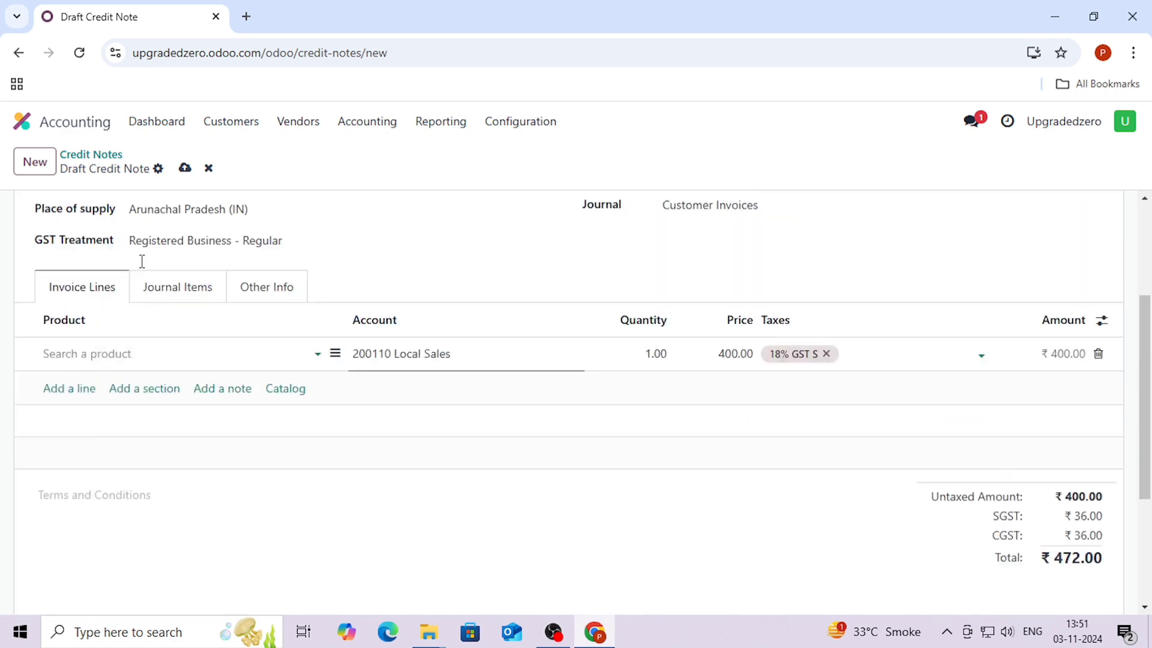
click(63, 213)
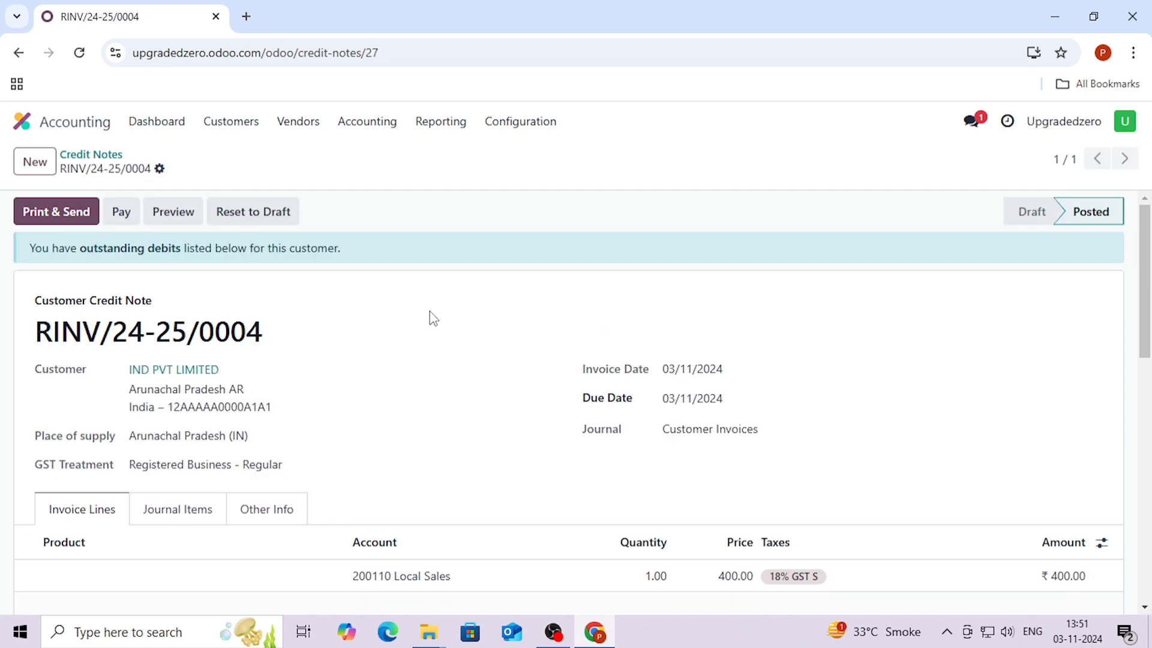
Step: Examine the posted credit note's totals, amount due and outstanding debits
scroll(422, 350, down, 10)
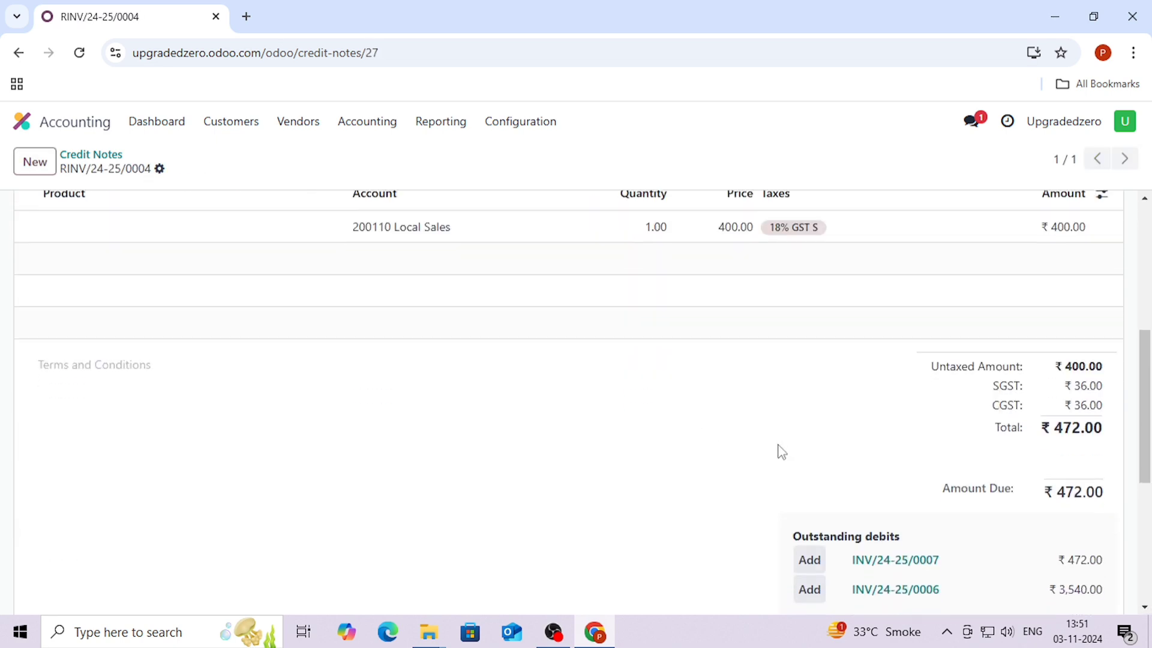
scroll(1013, 394, up, 4)
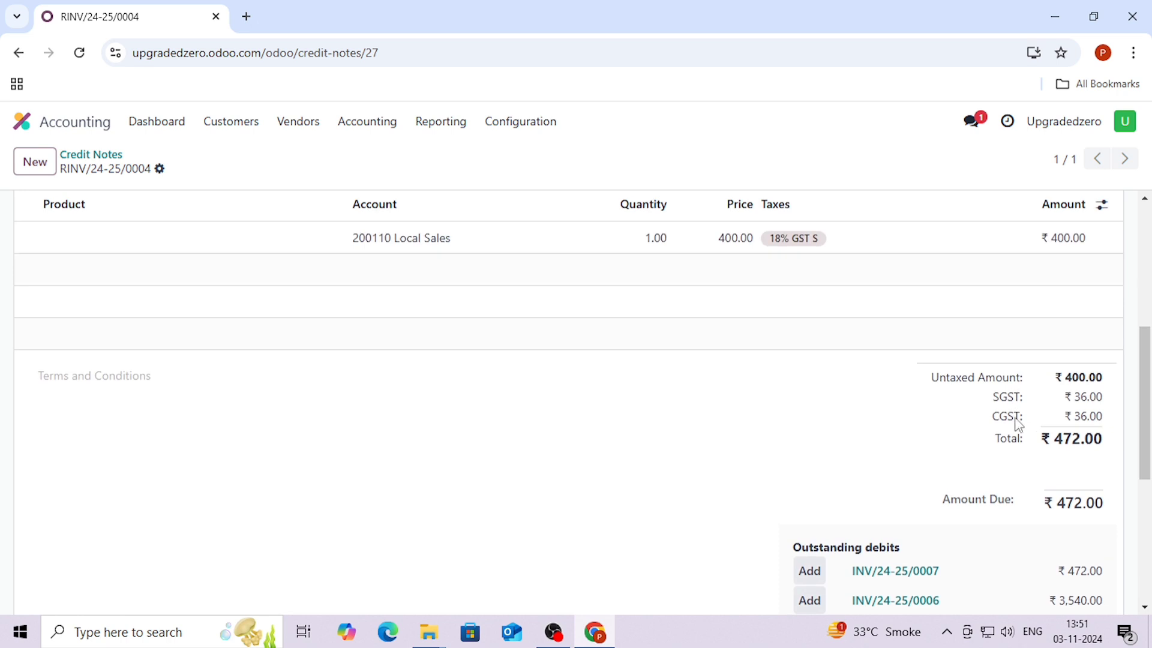
scroll(1007, 416, down, 3)
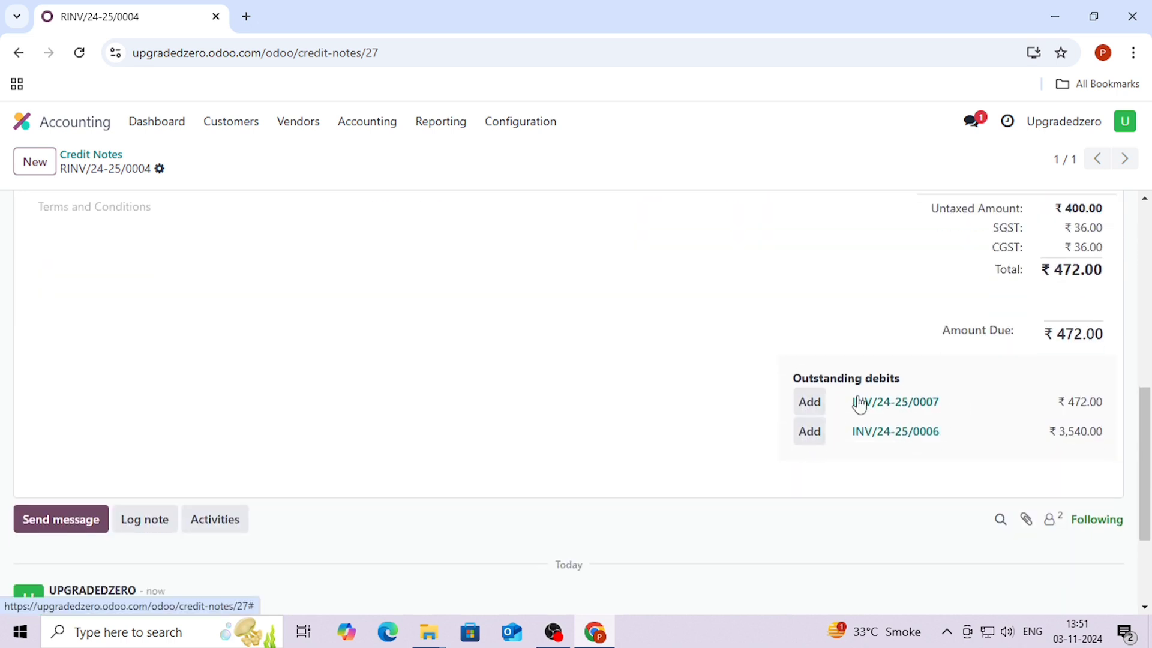
scroll(601, 411, up, 8)
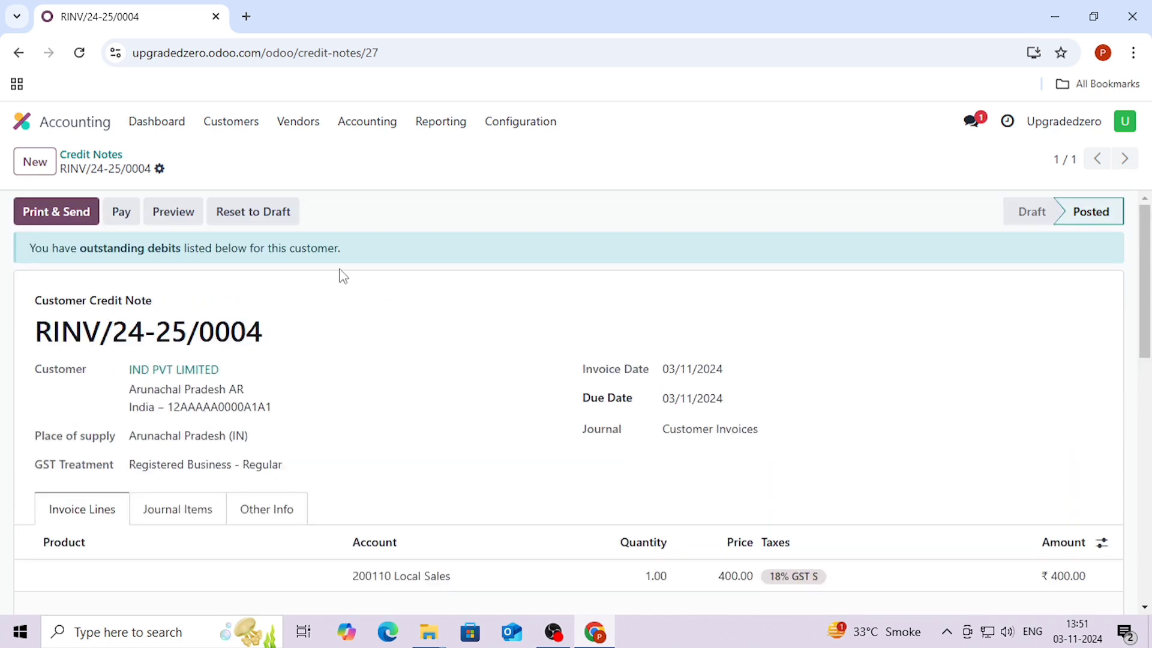
Step: Open invoice INV/24-25/0007 from the customer invoices list and apply the outstanding credit RINV/24-25/0004 to it
click(227, 129)
click(230, 157)
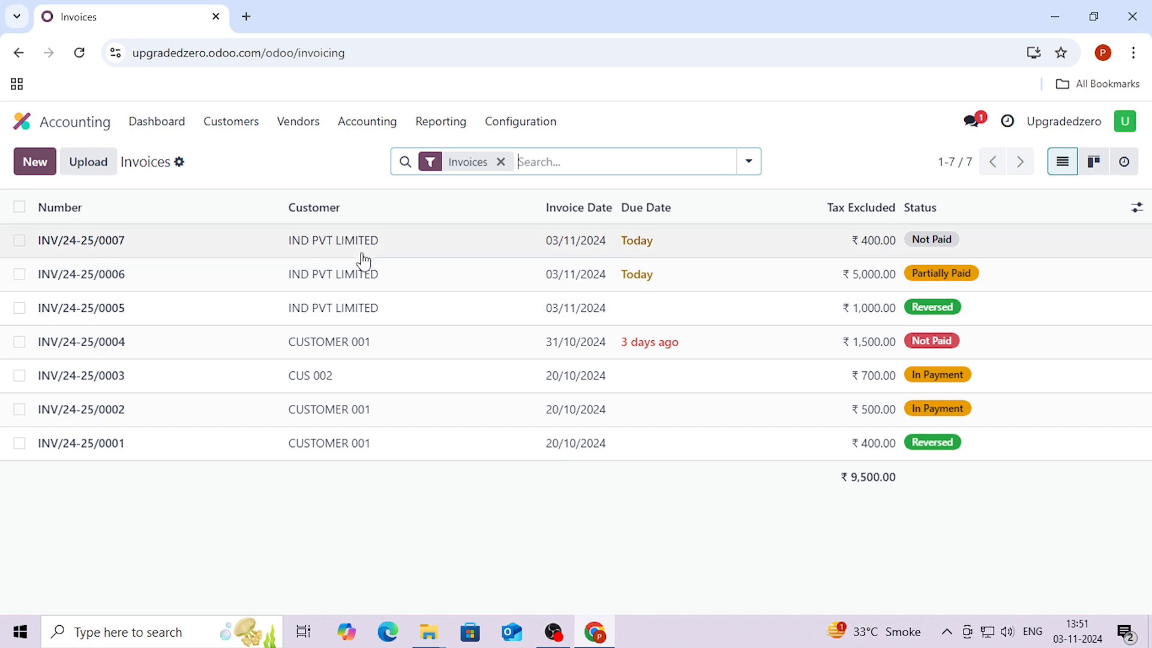
click(364, 250)
scroll(864, 502, down, 7)
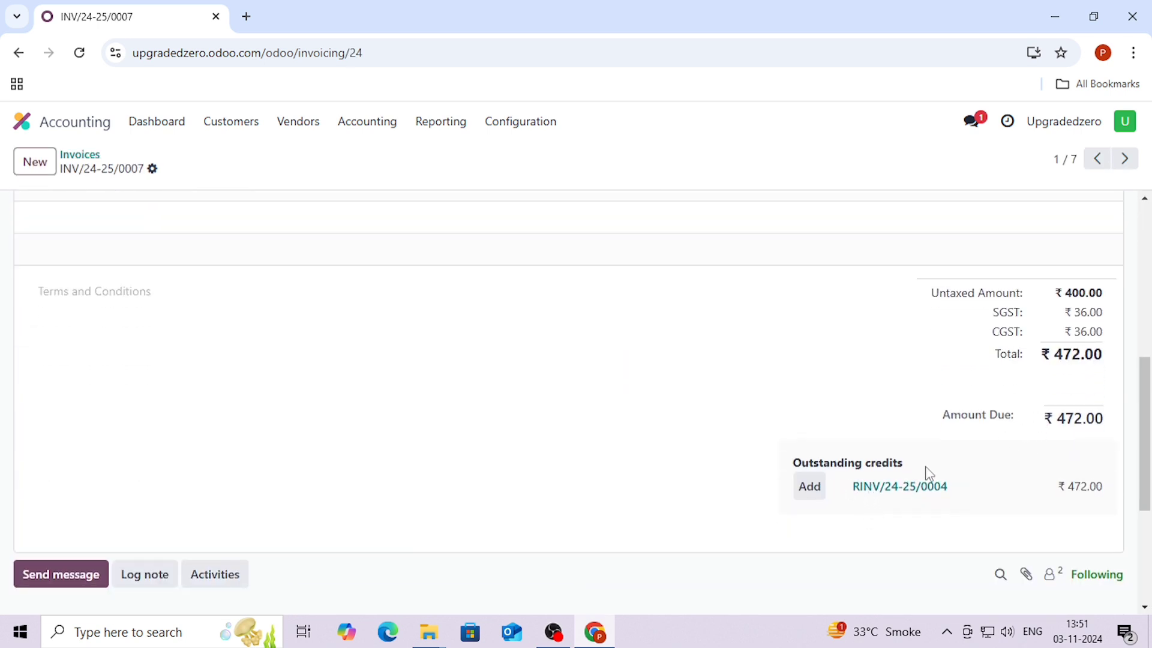
click(810, 486)
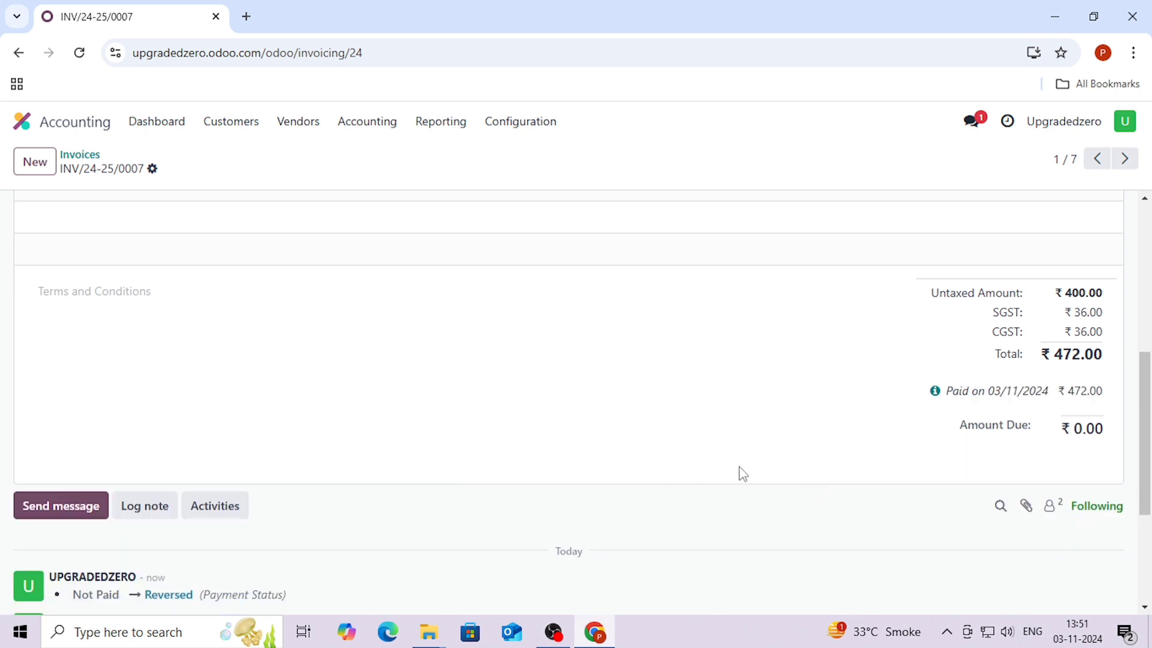
scroll(898, 440, up, 6)
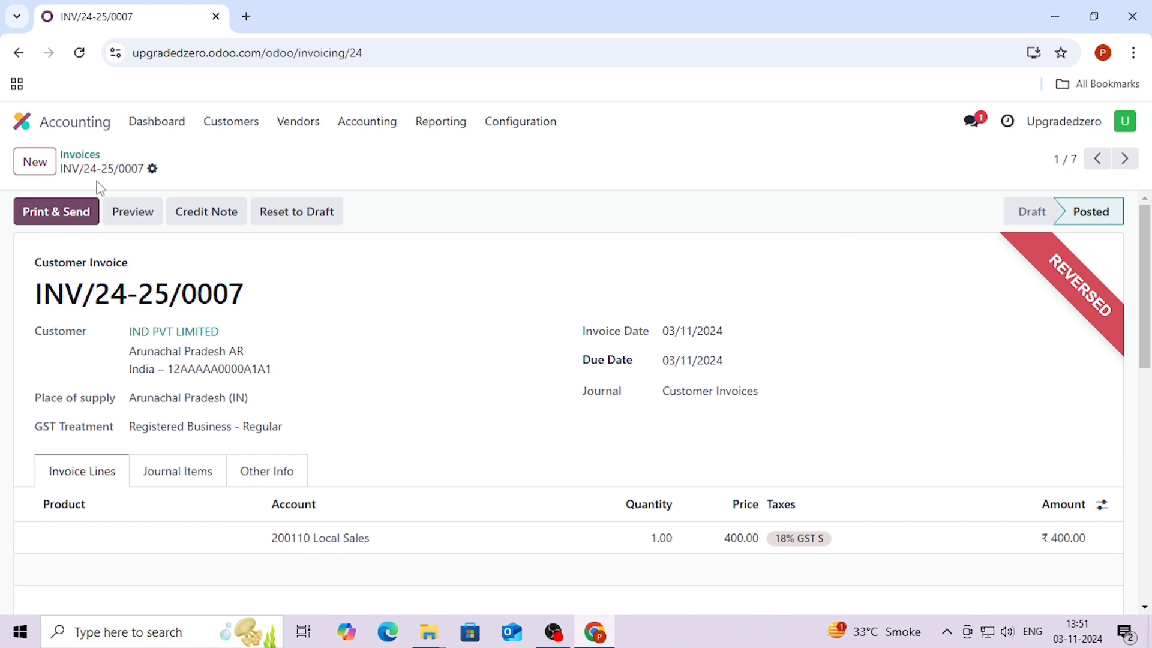
Step: Check the statuses in the customer invoices and credit notes lists, and return to the accounting dashboard
click(239, 130)
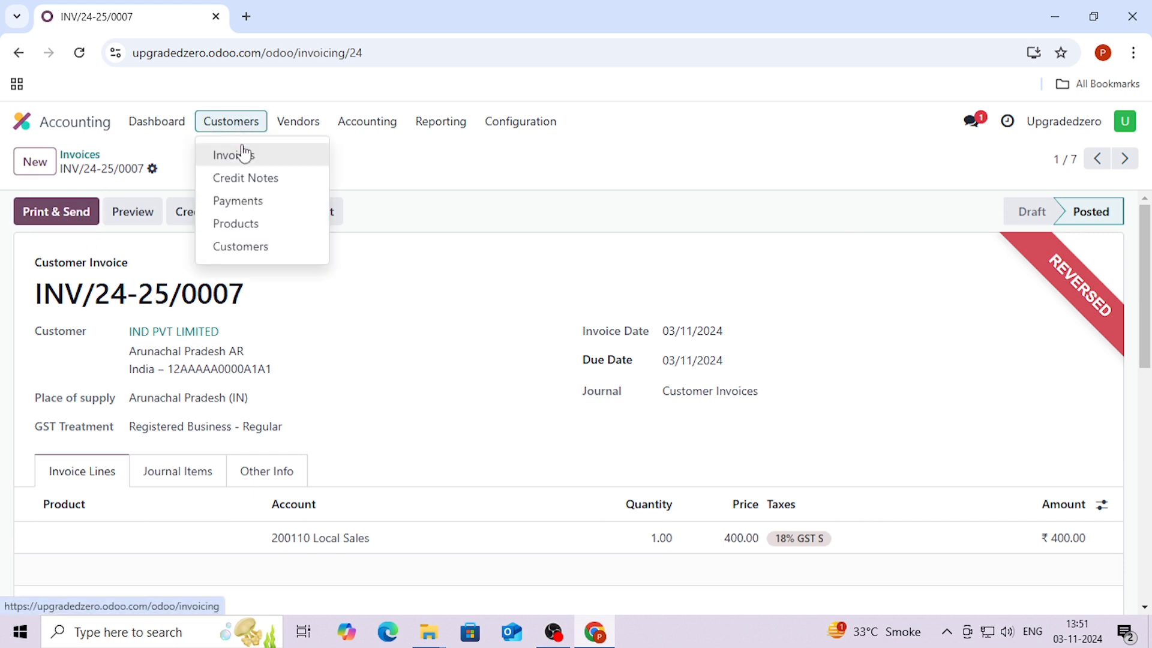
click(244, 155)
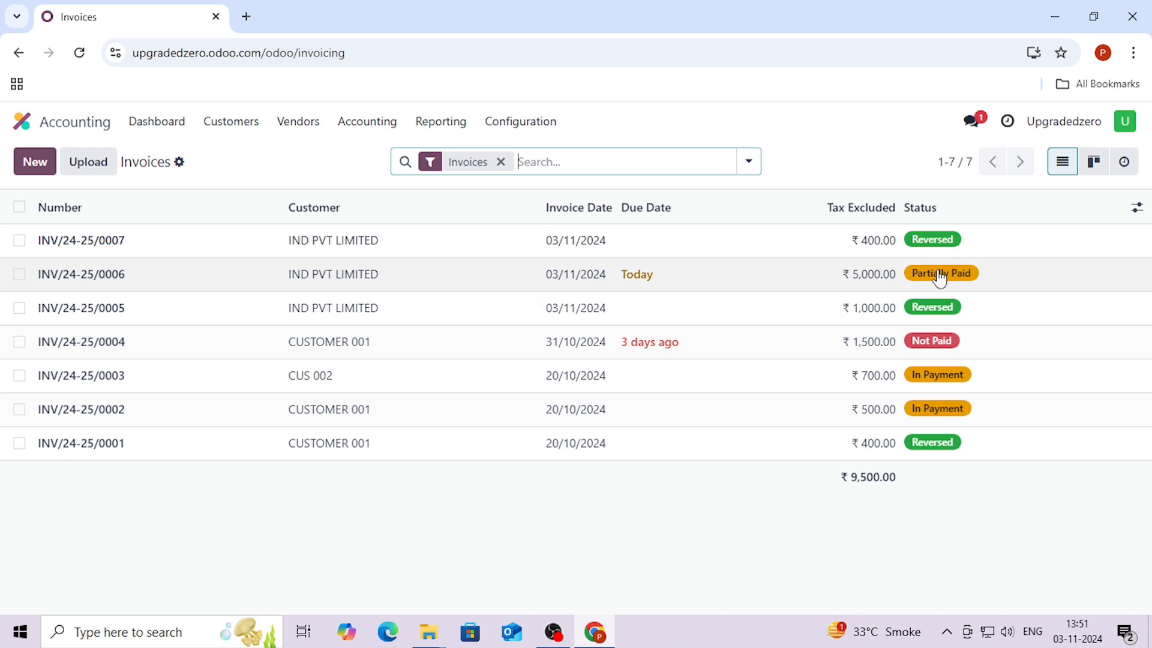
click(211, 131)
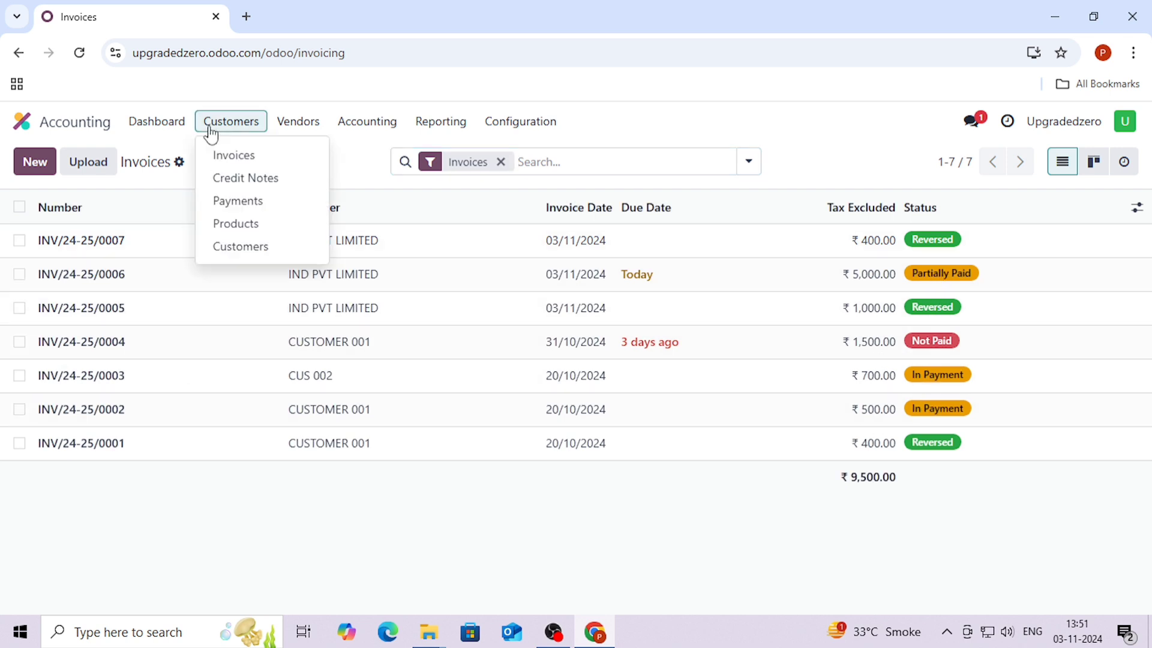
click(238, 178)
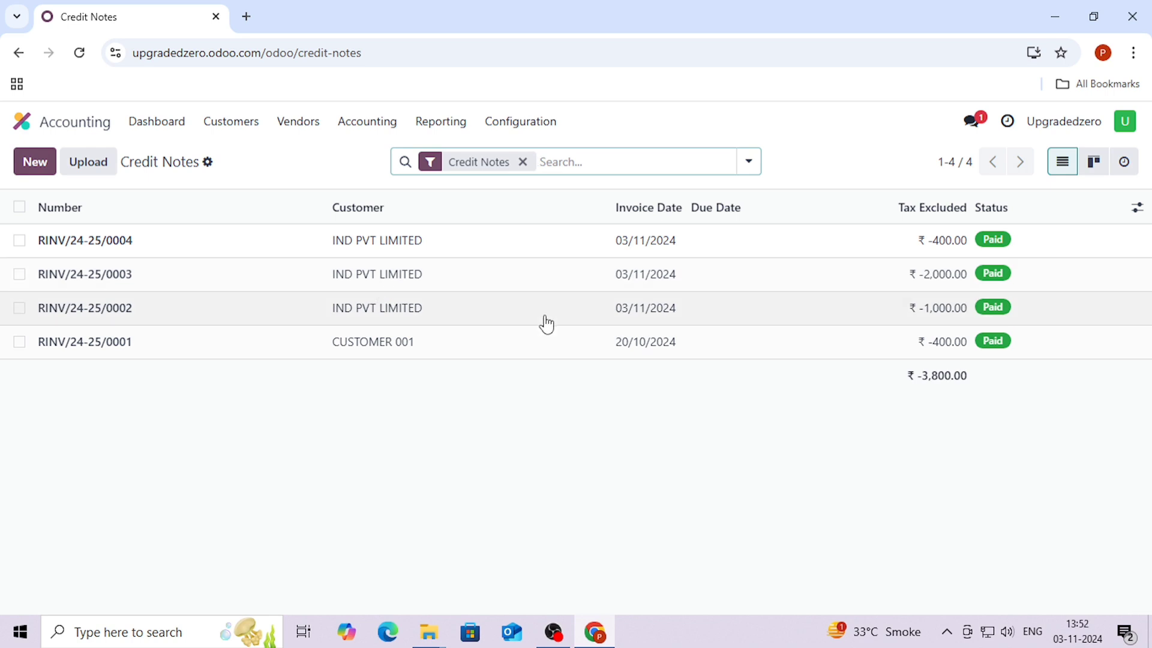
click(184, 131)
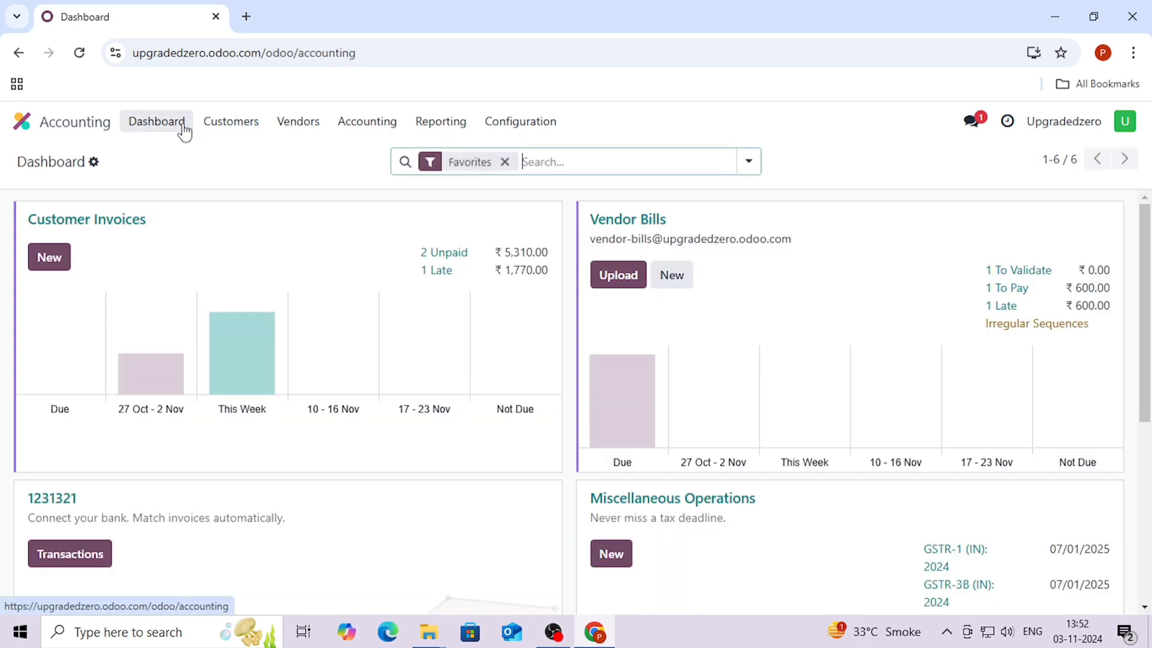